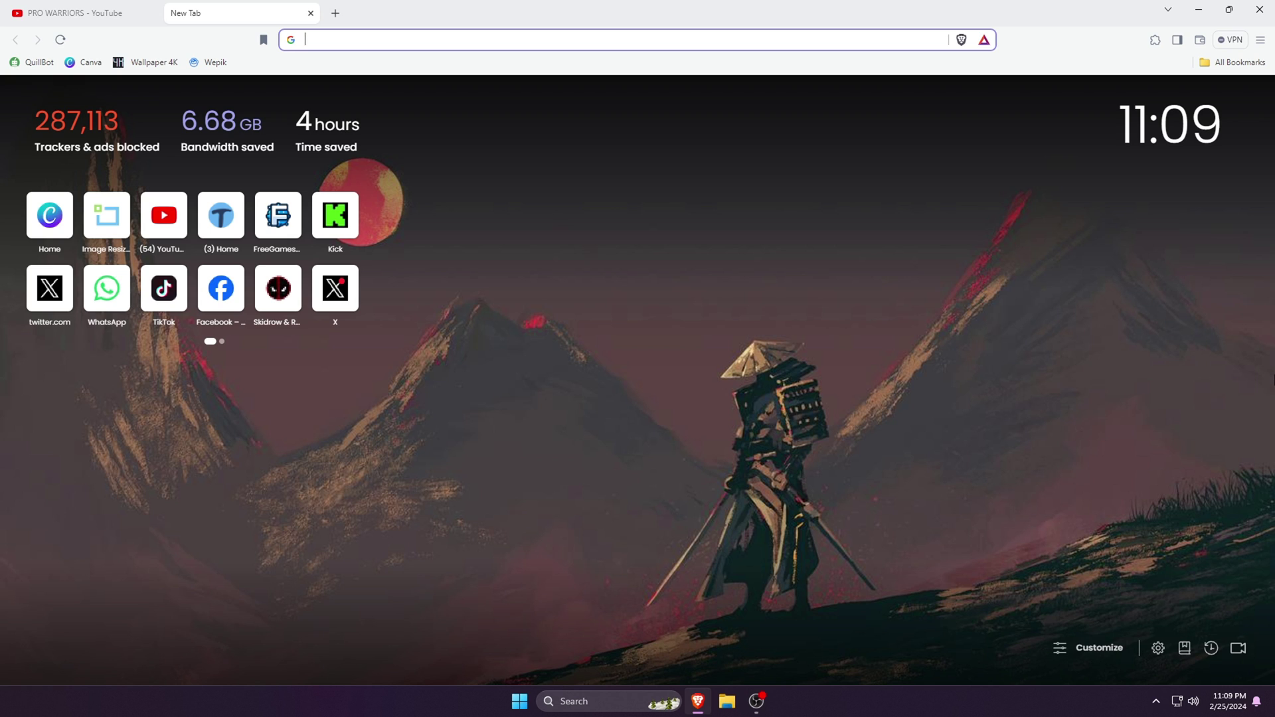
Enter vita3k.org in the address bar to load the Vita3K homepage
{"action": "type", "text": "vita3k"}
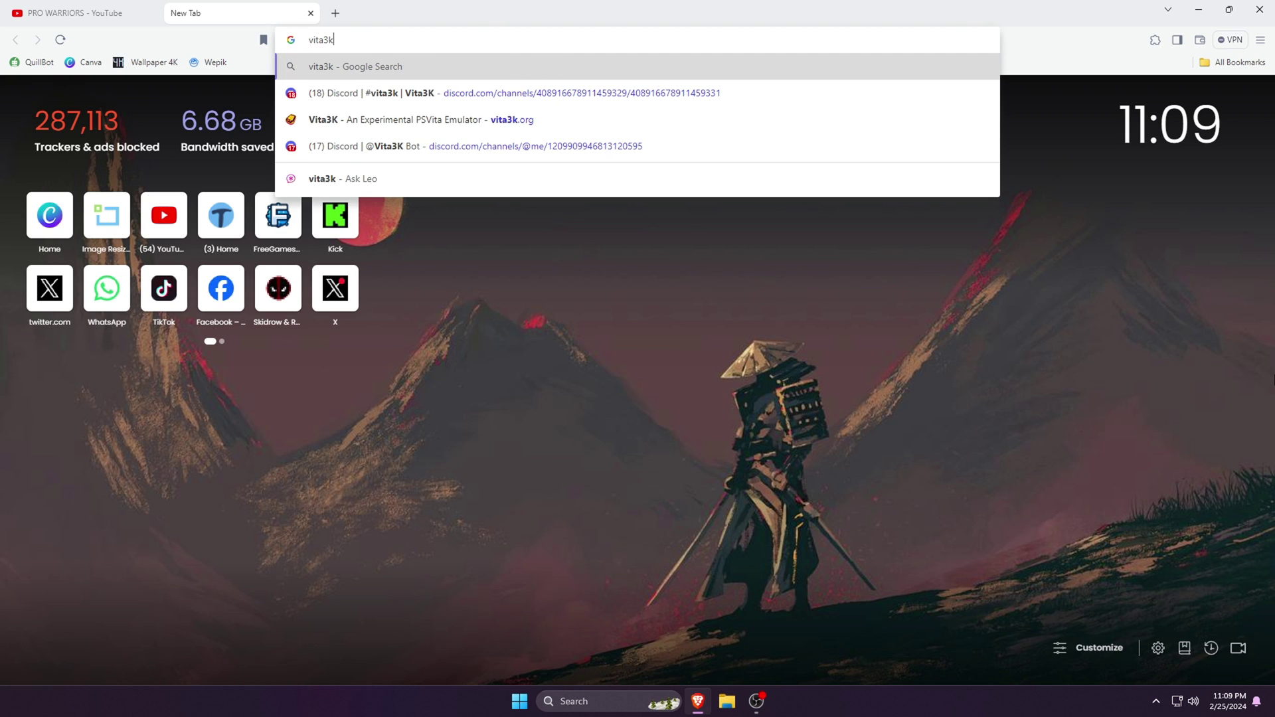
{"action": "type", "text": ".org"}
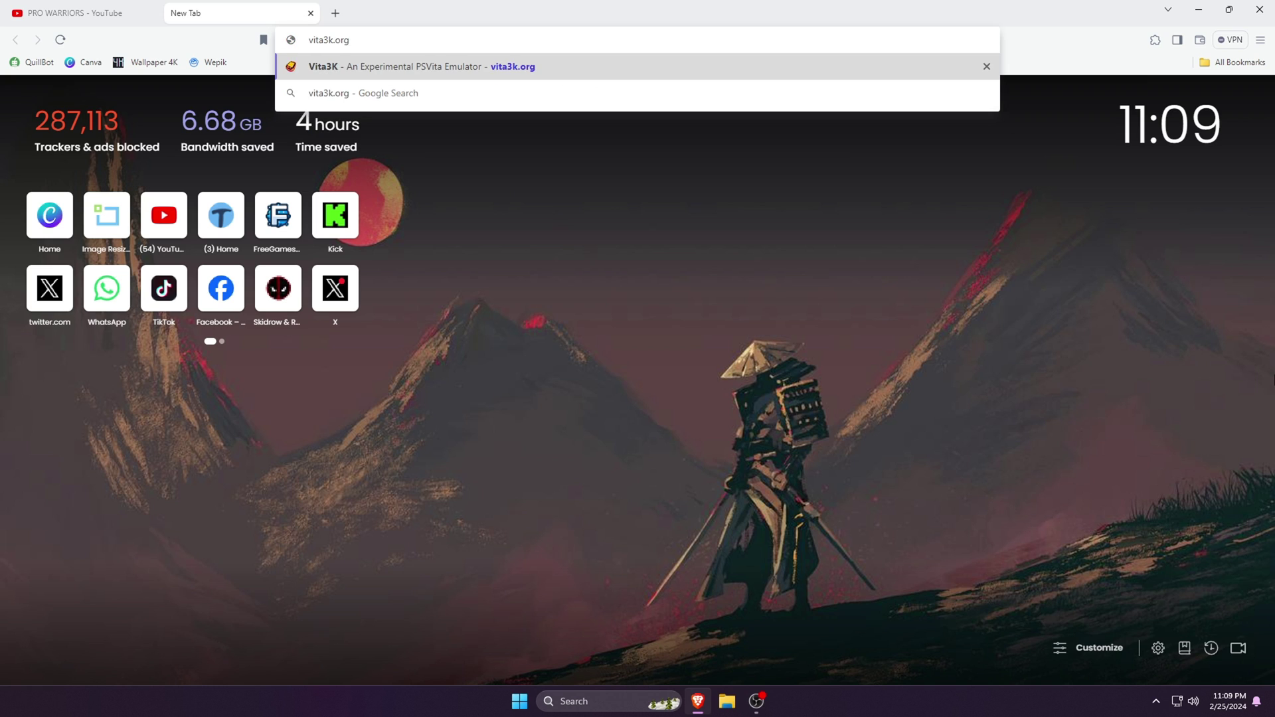
{"action": "key", "text": "Return"}
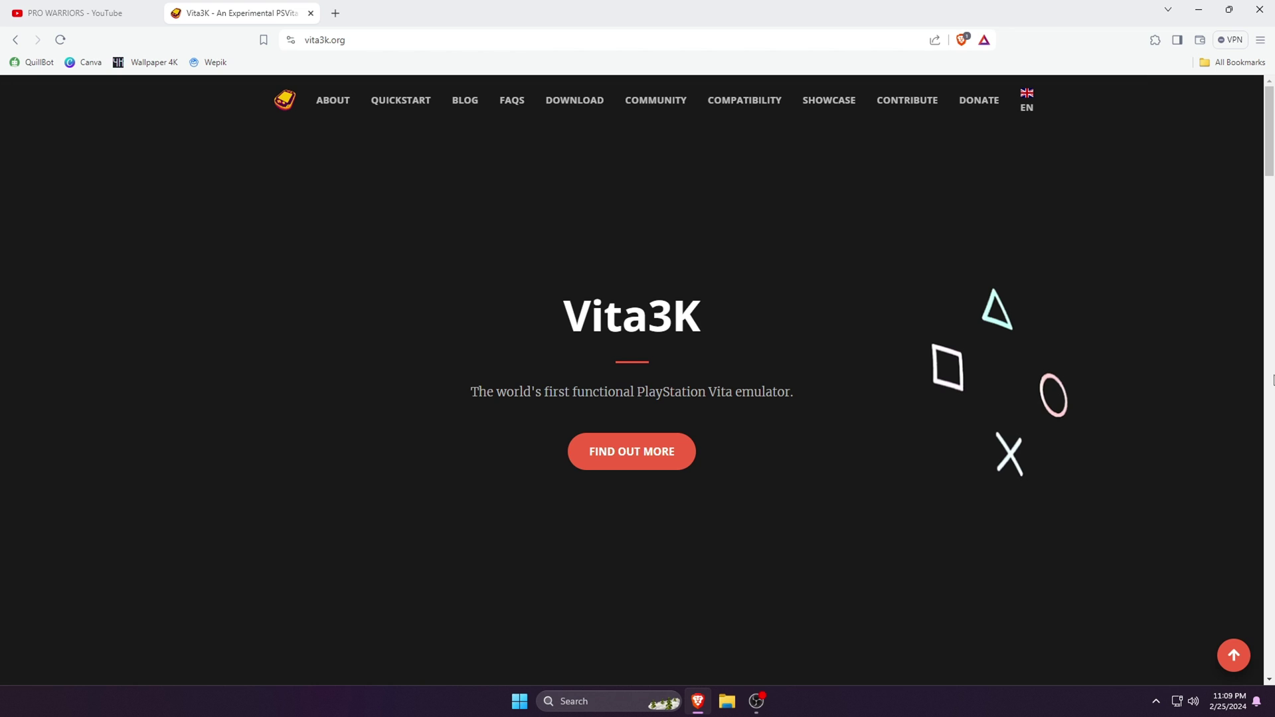
Open the Quickstart page in a new tab and read its requirements, including Visual C++ 2015–2022 Redistributable
{"action": "right_click", "coordinate": [398, 113]}
{"action": "left_click", "coordinate": [437, 117]}
{"action": "left_click", "coordinate": [398, 13]}
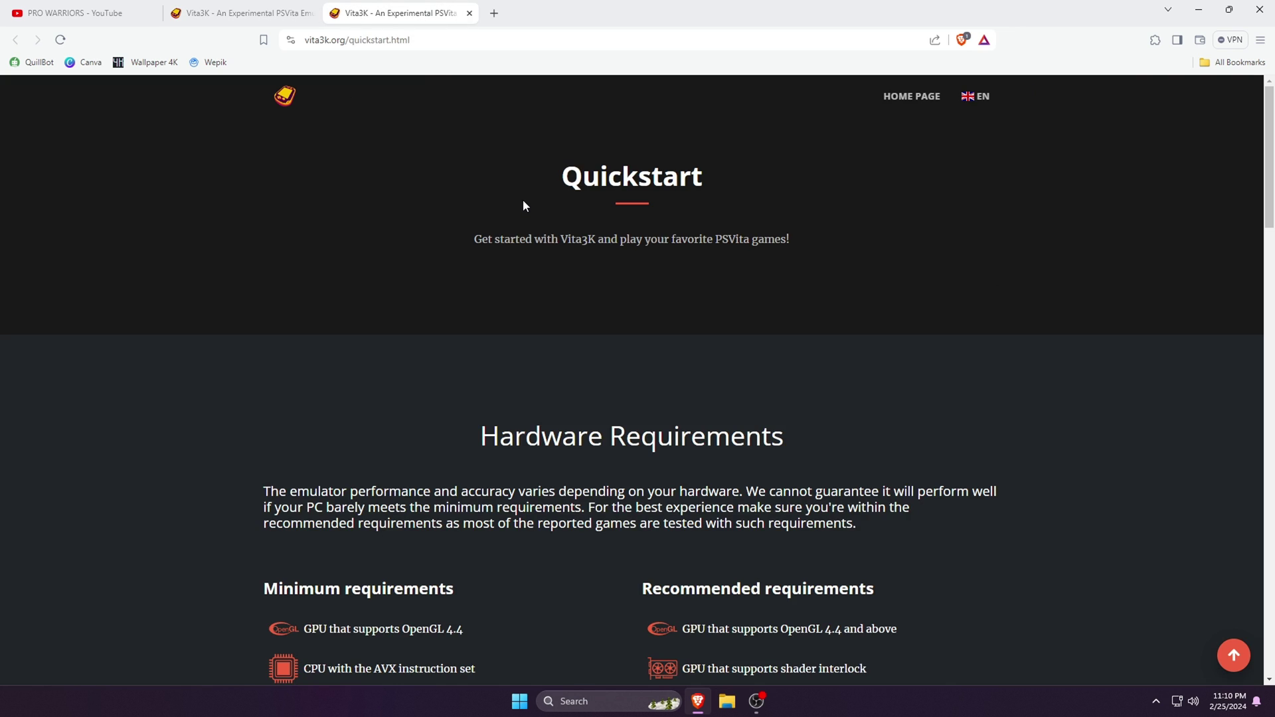
{"action": "scroll", "coordinate": [524, 201], "scroll_direction": "down", "scroll_amount": 4}
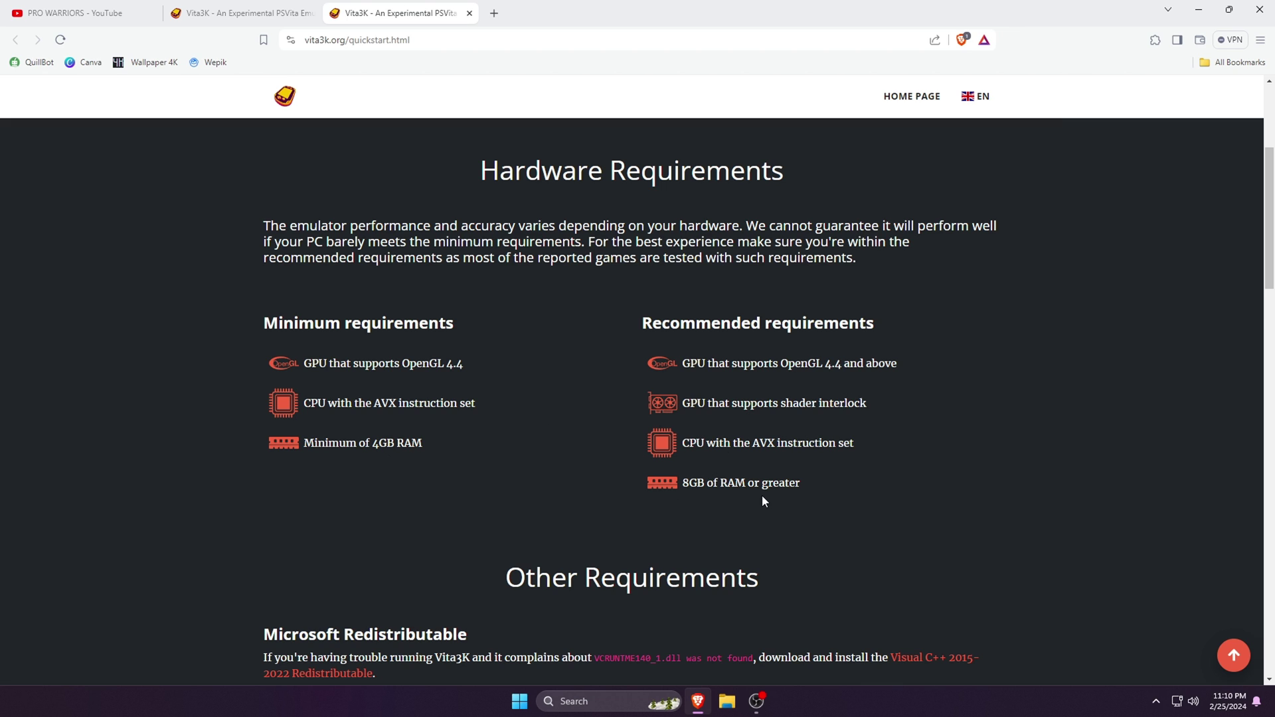
{"action": "scroll", "coordinate": [762, 498], "scroll_direction": "down", "scroll_amount": 5}
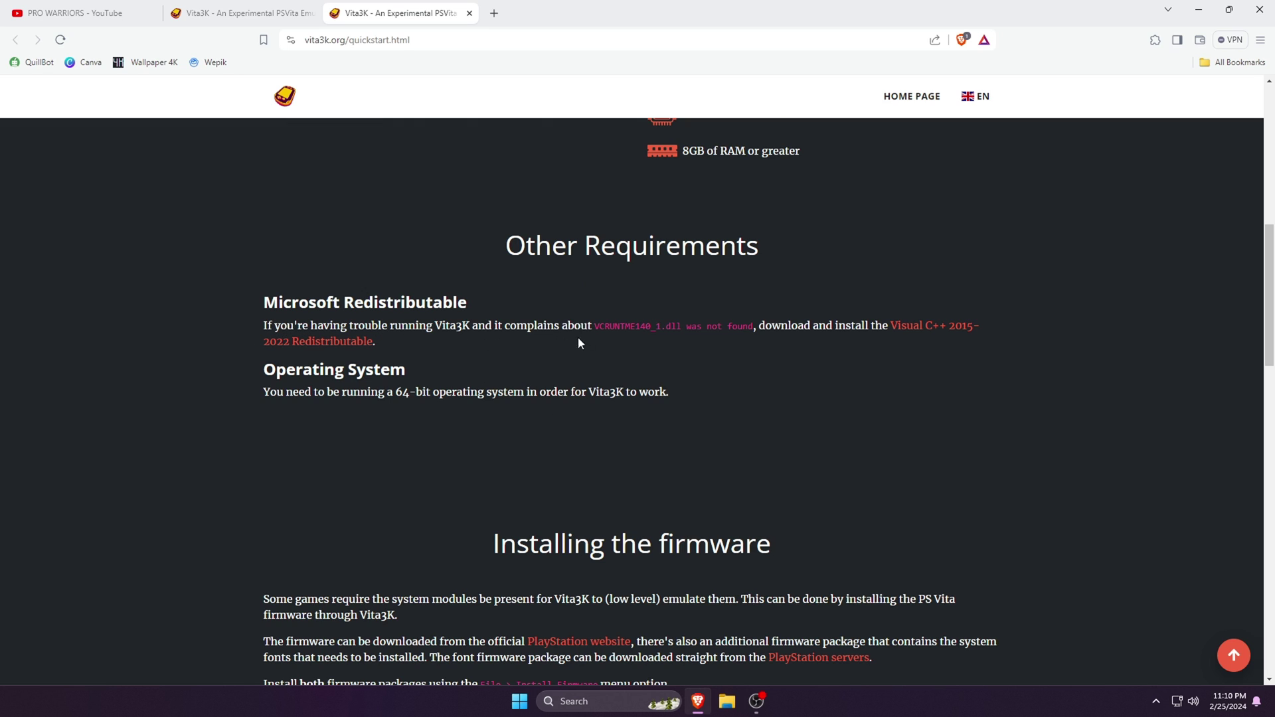
{"action": "left_click", "coordinate": [932, 336]}
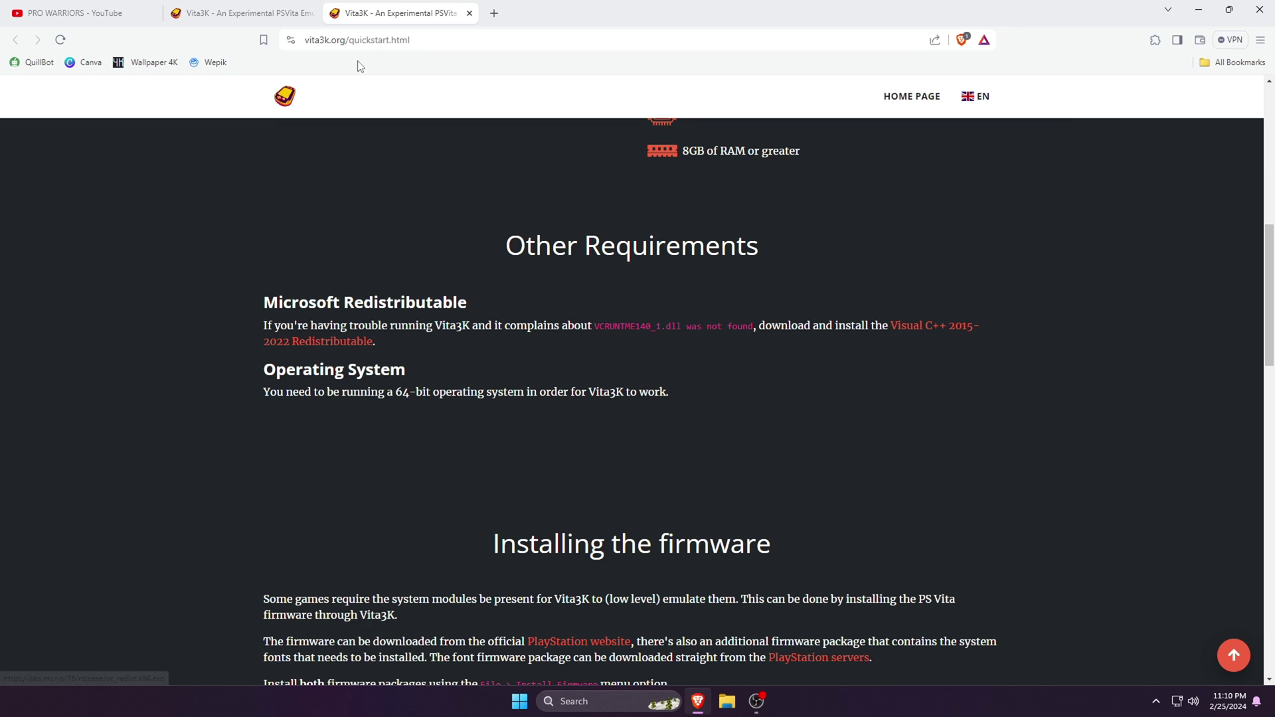
From the home page download section, fetch the Windows Nightlies build as windows-latest.zip
{"action": "left_click", "coordinate": [269, 16]}
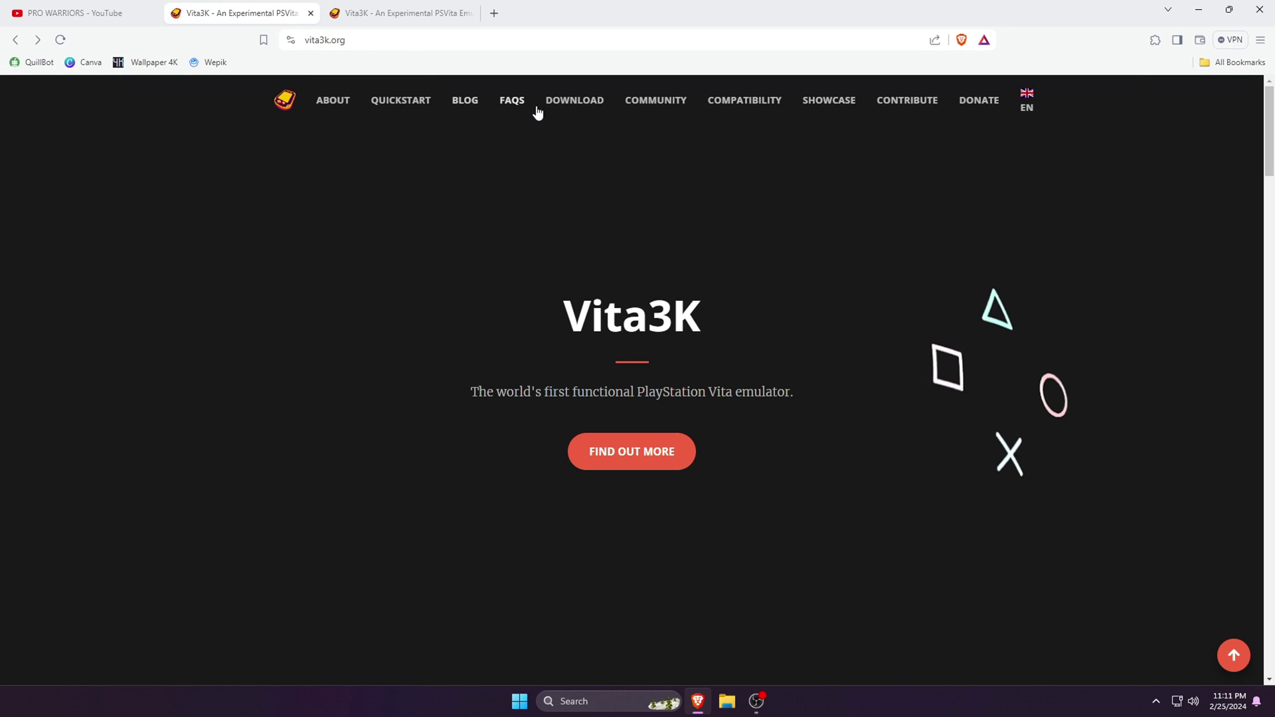
{"action": "left_click", "coordinate": [571, 101]}
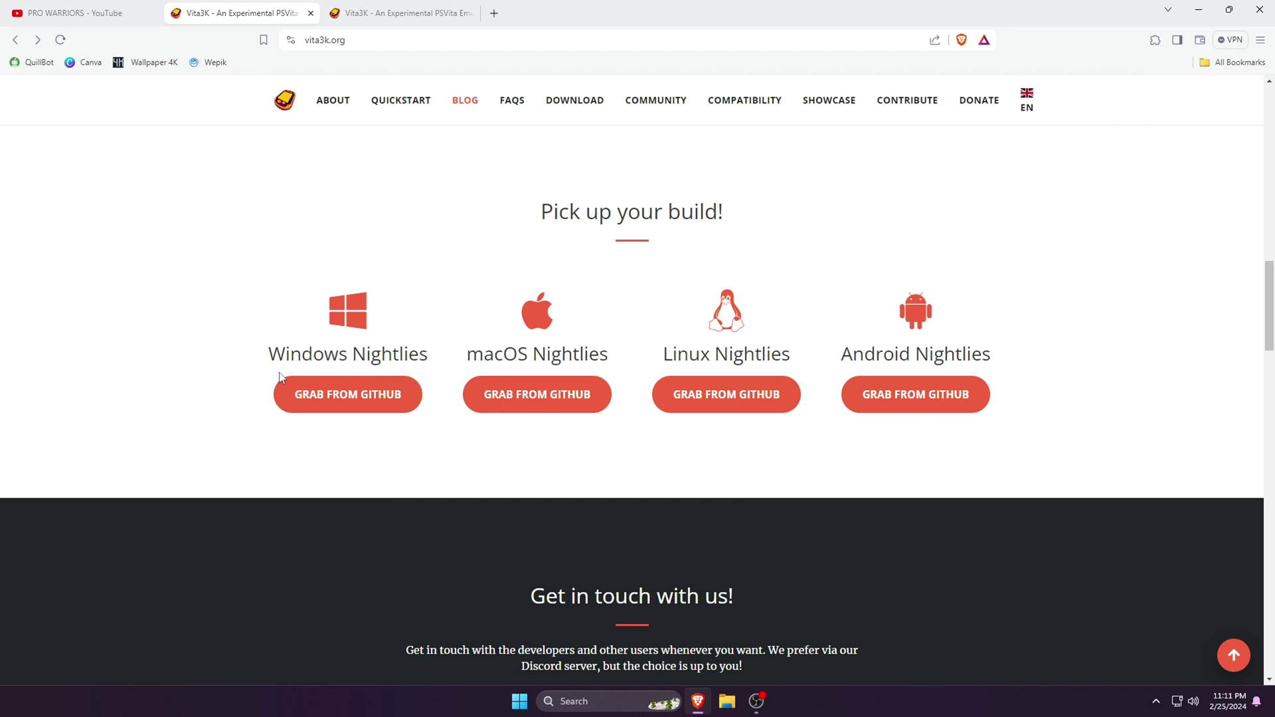
{"action": "left_click", "coordinate": [350, 397]}
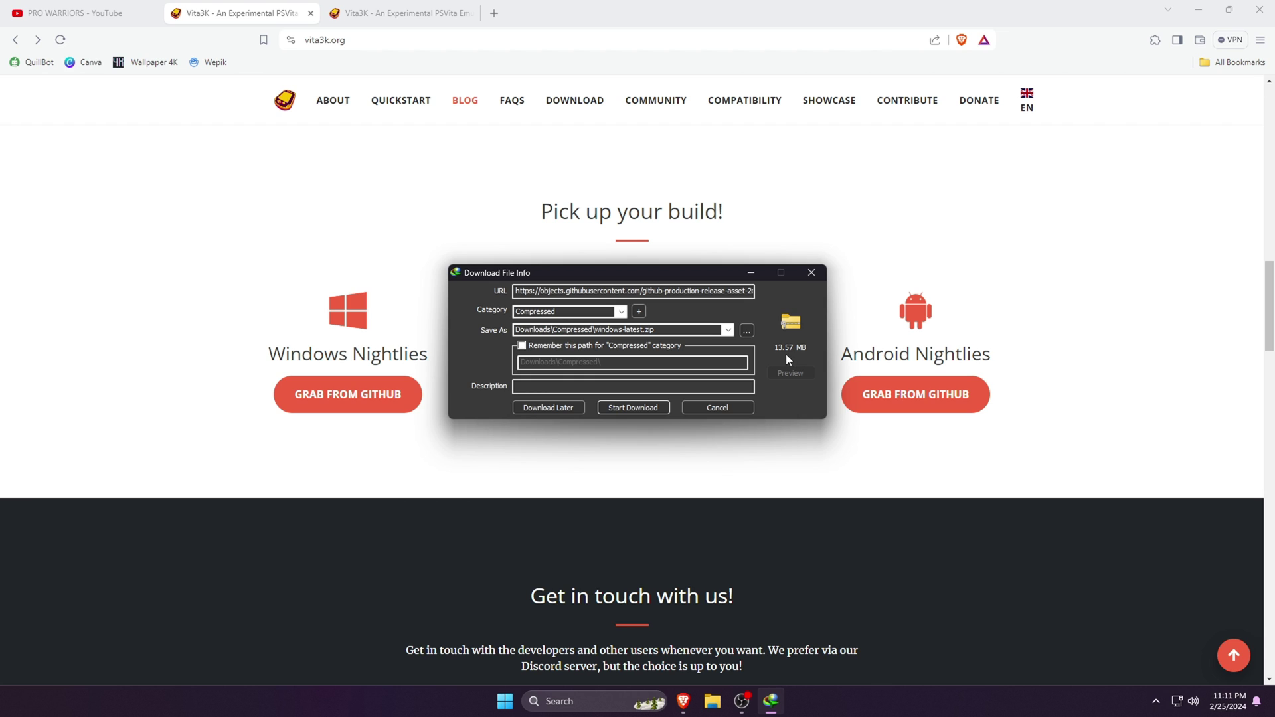
{"action": "left_click", "coordinate": [640, 408]}
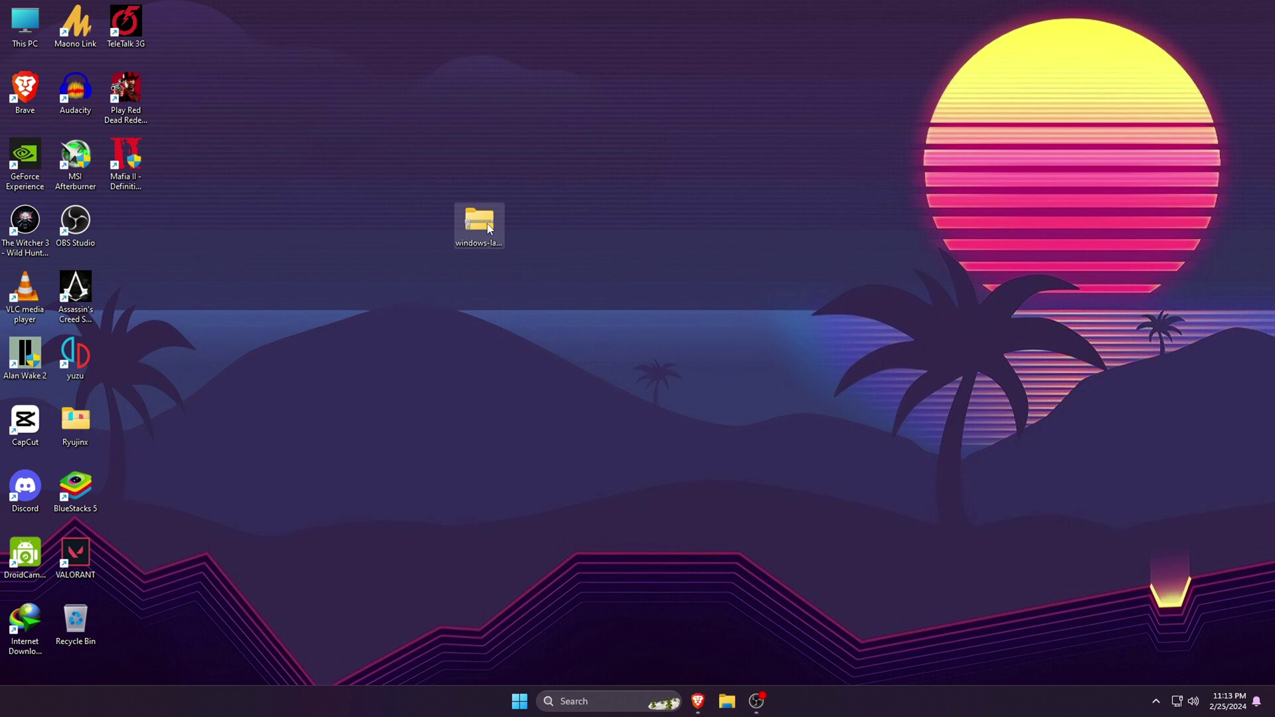
Extract the downloaded Vita3K zip on the desktop
{"action": "right_click", "coordinate": [488, 227]}
{"action": "left_click", "coordinate": [528, 490]}
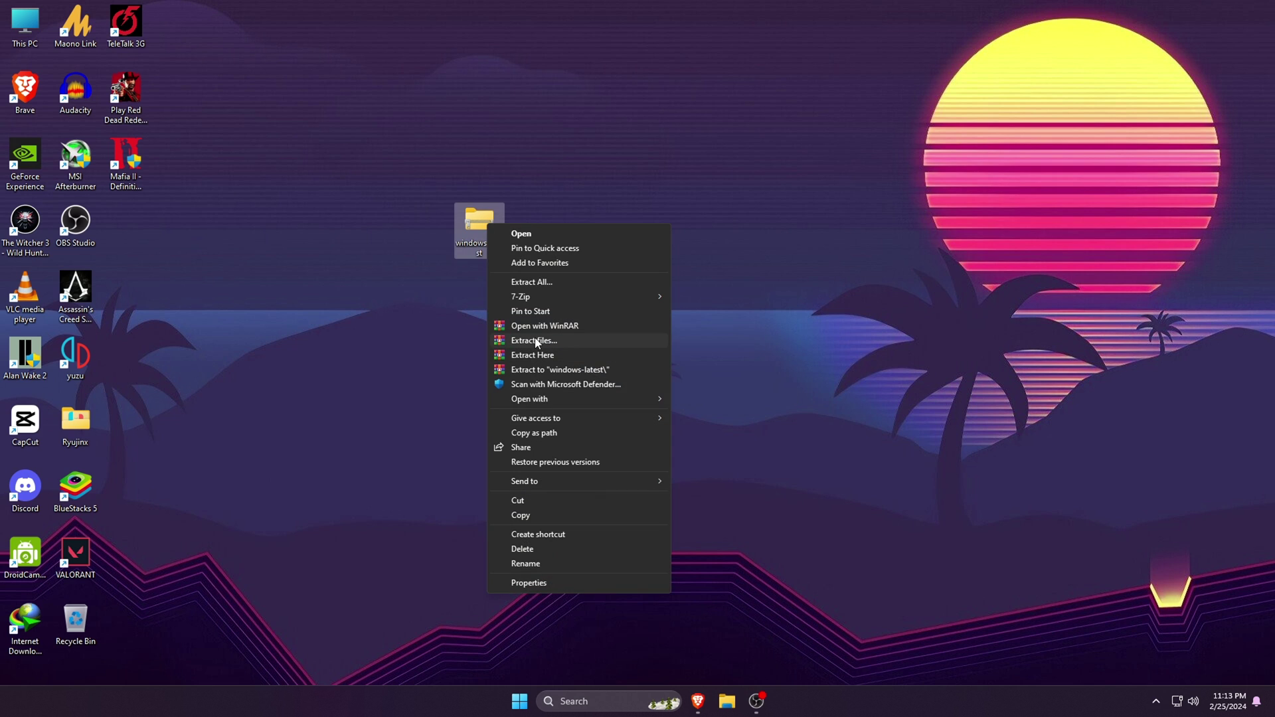
{"action": "left_click", "coordinate": [567, 343]}
{"action": "left_click", "coordinate": [668, 497]}
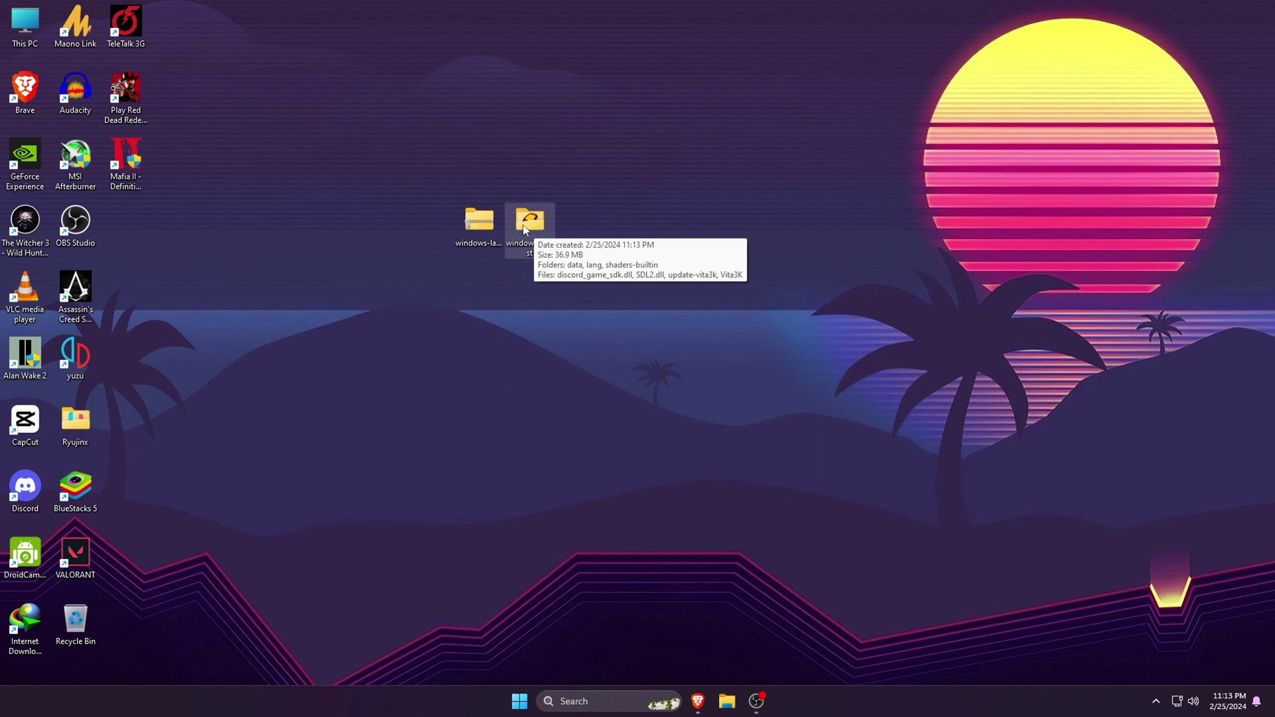
Delete the zip and open the extracted windows-latest folder
{"action": "right_click", "coordinate": [477, 230]}
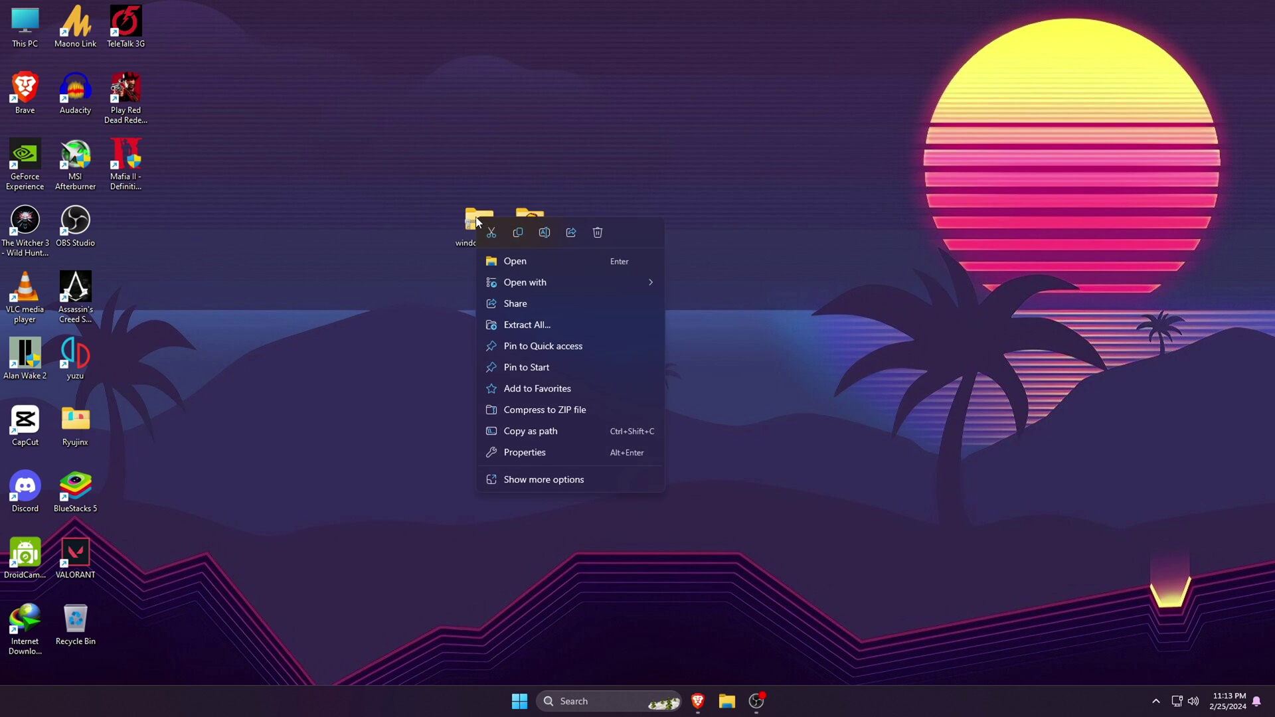
{"action": "left_click", "coordinate": [596, 232]}
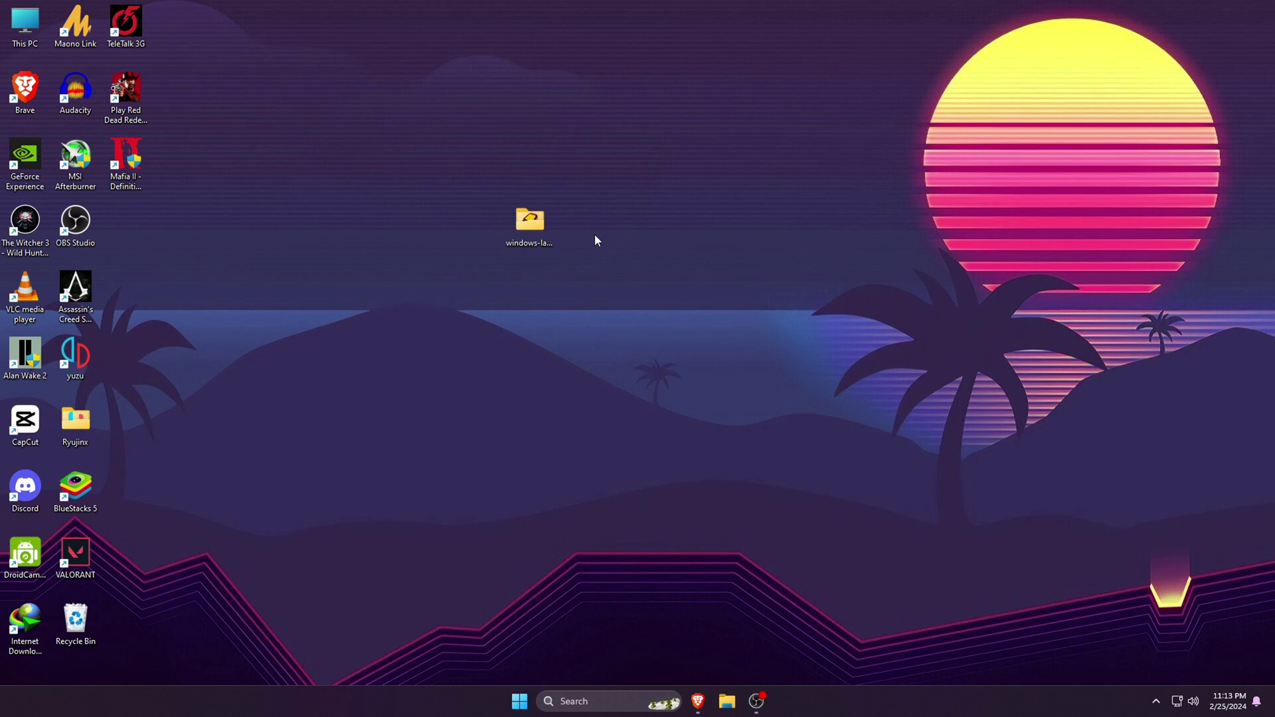
{"action": "right_click", "coordinate": [530, 224]}
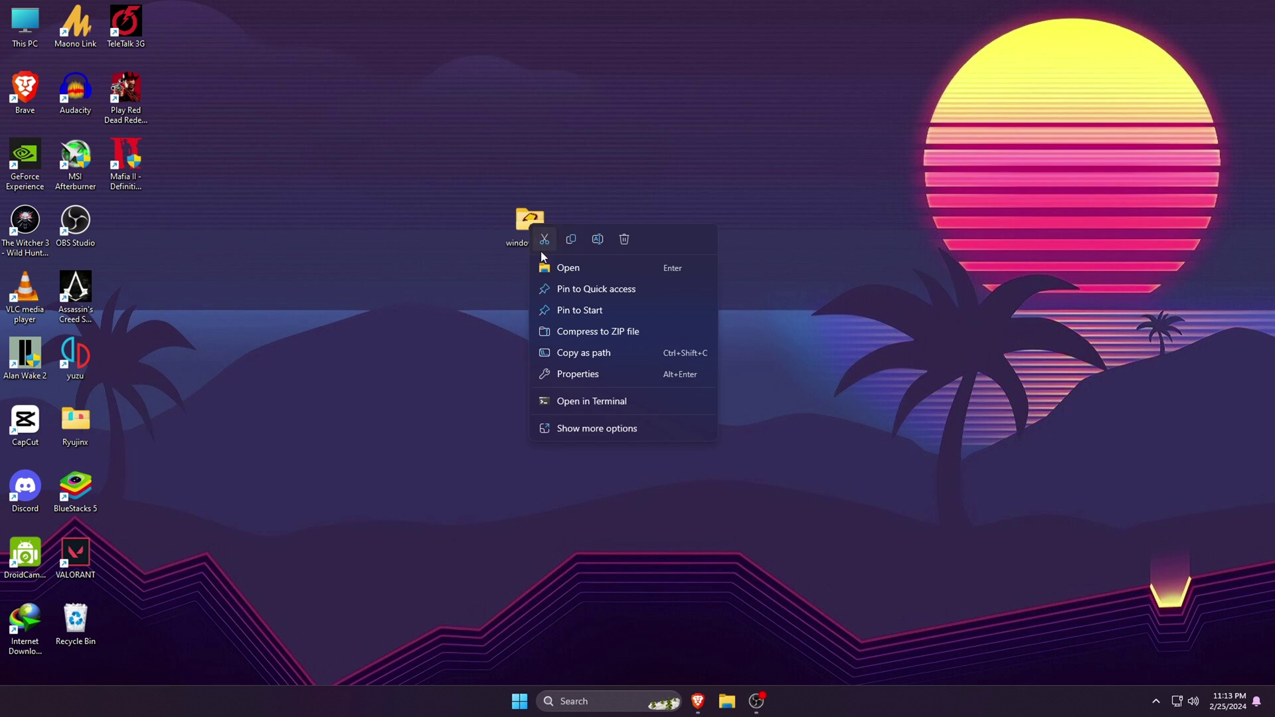
{"action": "left_click", "coordinate": [578, 269]}
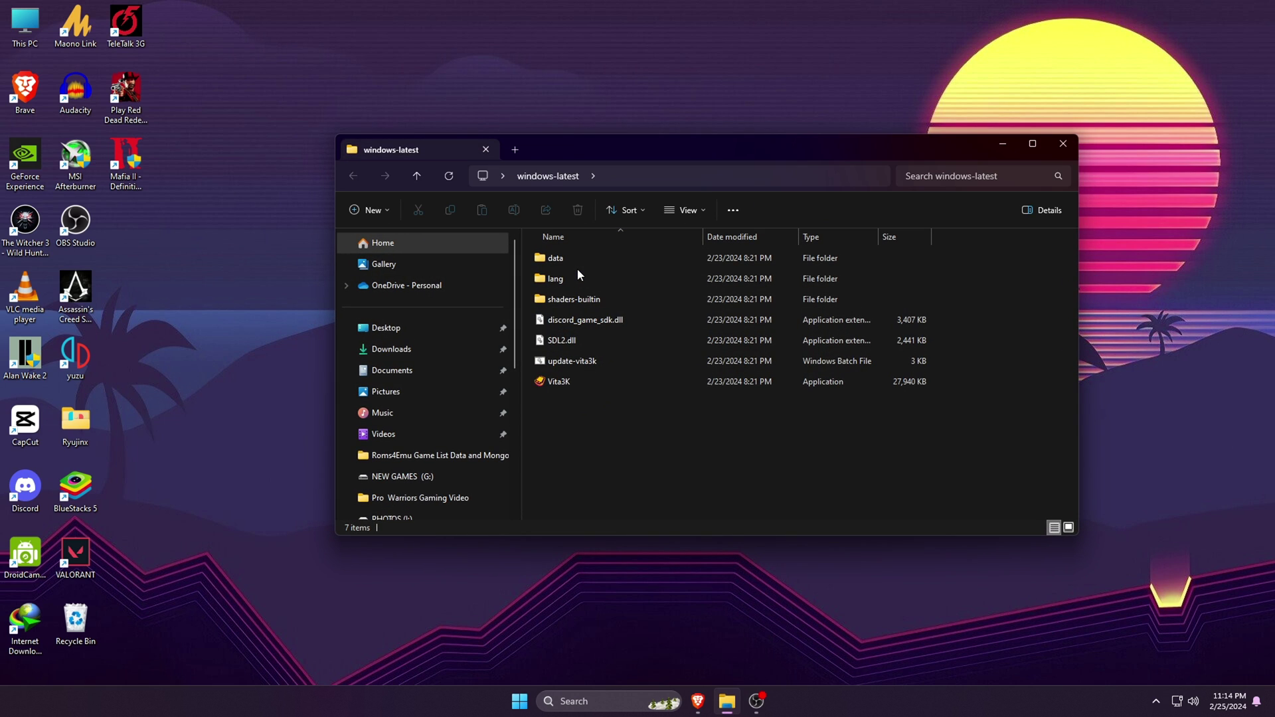
Launch Vita3K and move or minimize the console and folder windows so the setup window is in front
{"action": "right_click", "coordinate": [568, 377]}
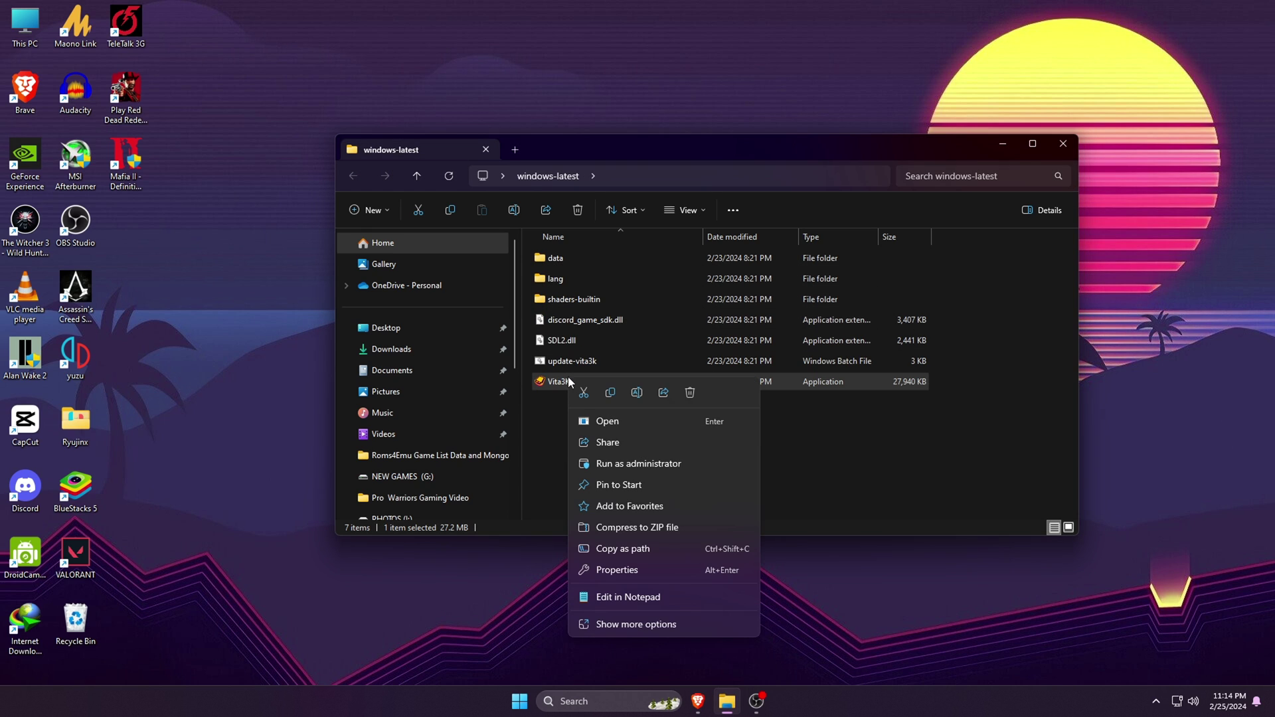
{"action": "left_click", "coordinate": [604, 425]}
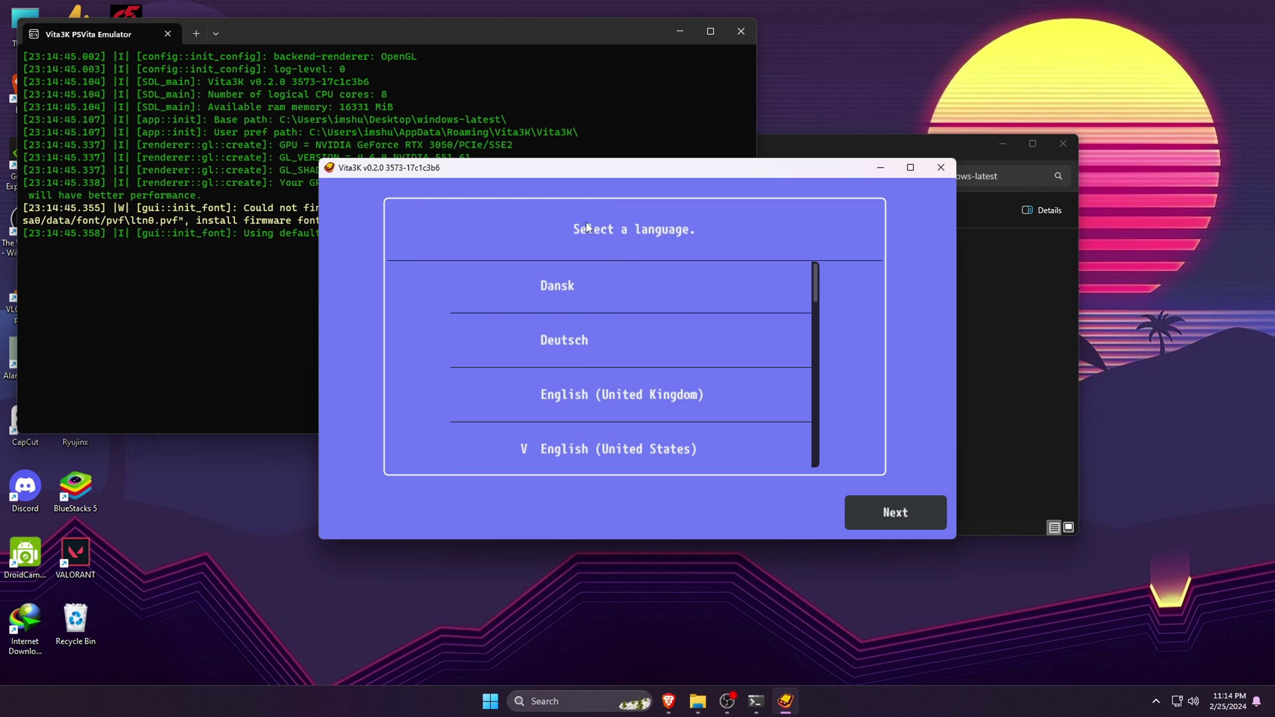
{"action": "left_click", "coordinate": [405, 34]}
{"action": "left_click_drag", "start_coordinate": [405, 34], "coordinate": [475, 109]}
{"action": "mouse_move", "coordinate": [843, 169]}
{"action": "left_mouse_down"}
{"action": "mouse_move", "coordinate": [781, 159]}
{"action": "mouse_move", "coordinate": [829, 155]}
{"action": "left_mouse_up"}
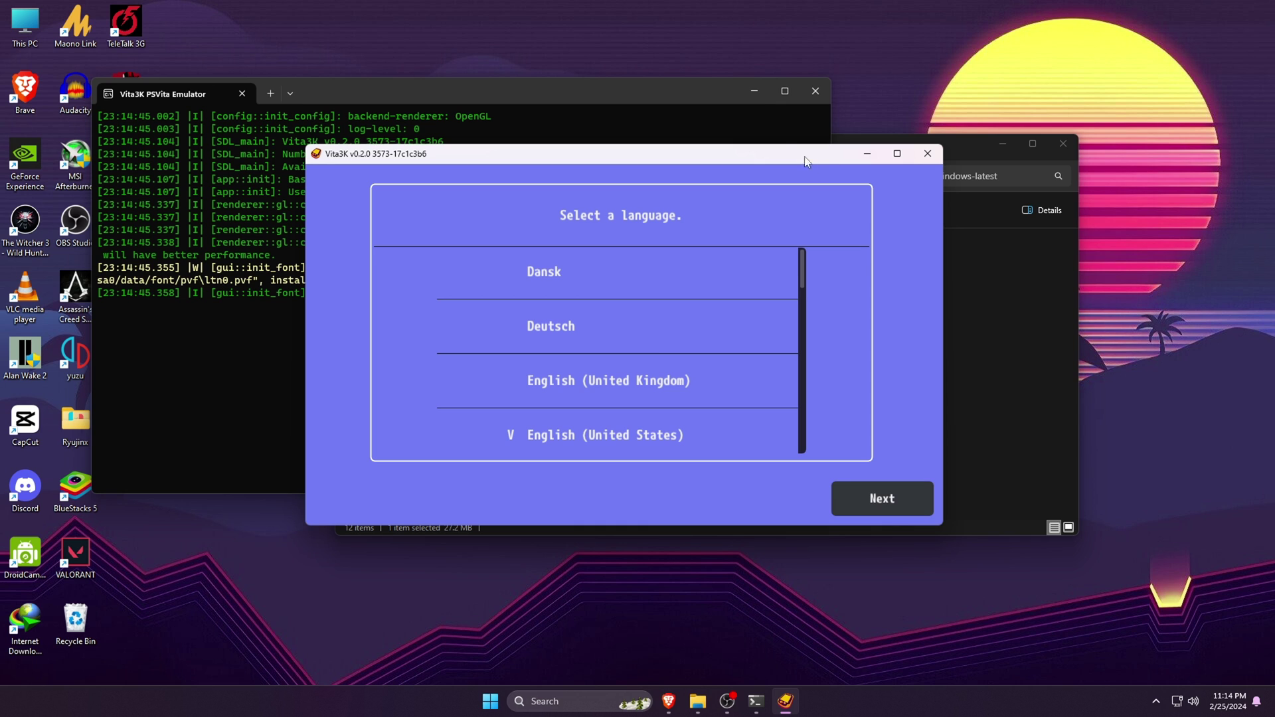
{"action": "left_click", "coordinate": [755, 89]}
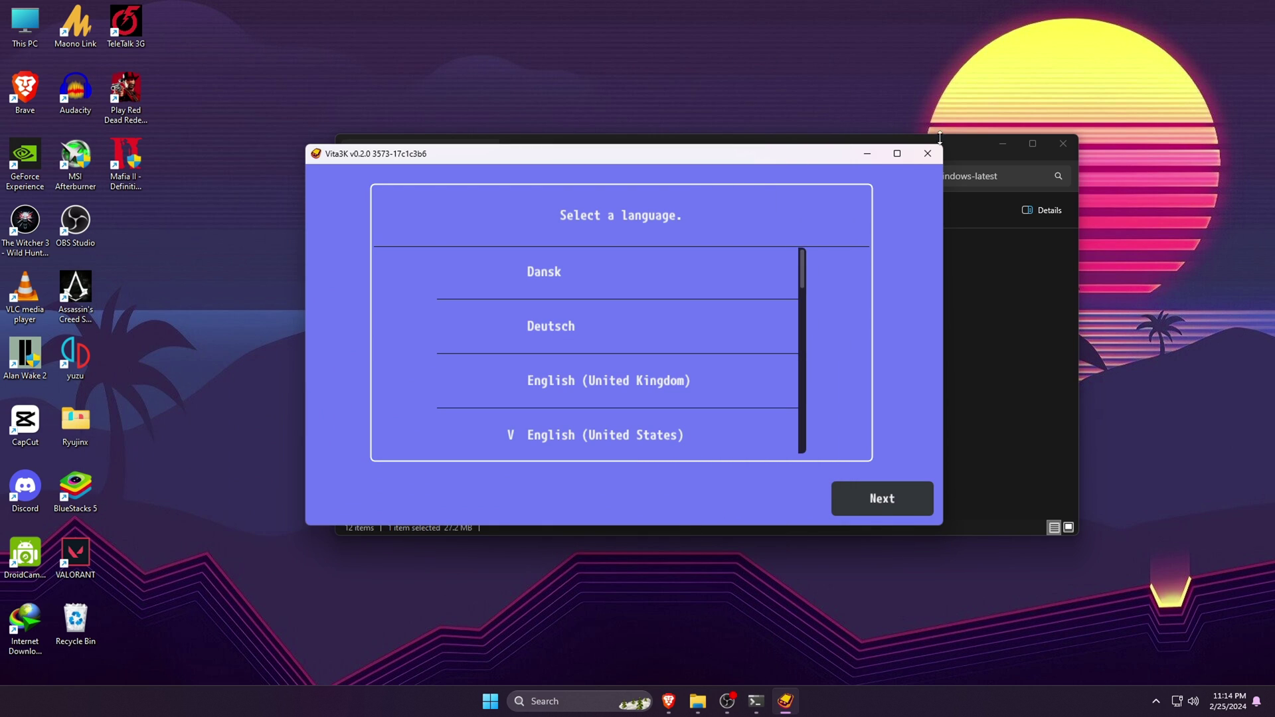
{"action": "left_click", "coordinate": [1002, 146]}
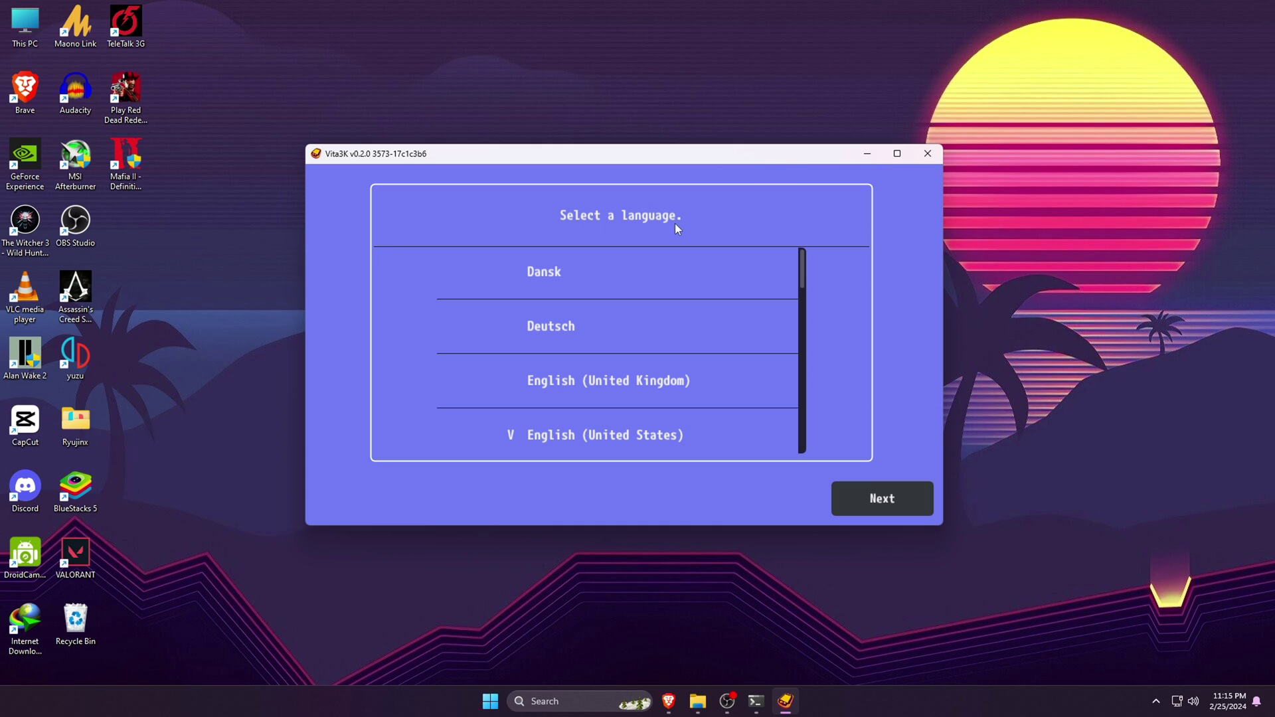
Select English (United States) as the language and continue to the pref path step
{"action": "left_click", "coordinate": [612, 375]}
{"action": "left_click", "coordinate": [616, 440]}
{"action": "left_click", "coordinate": [867, 499]}
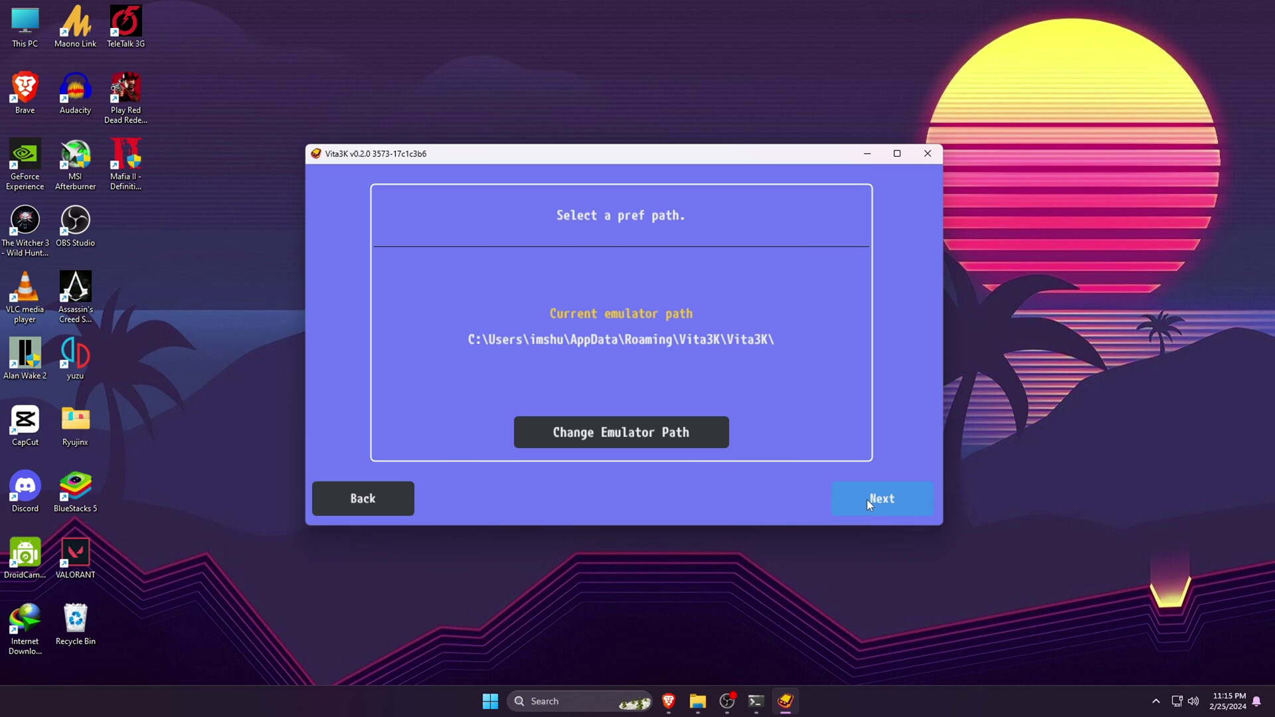
Set the emulator path to a new J:\Vita3k folder and continue to firmware installation
{"action": "left_click", "coordinate": [644, 432]}
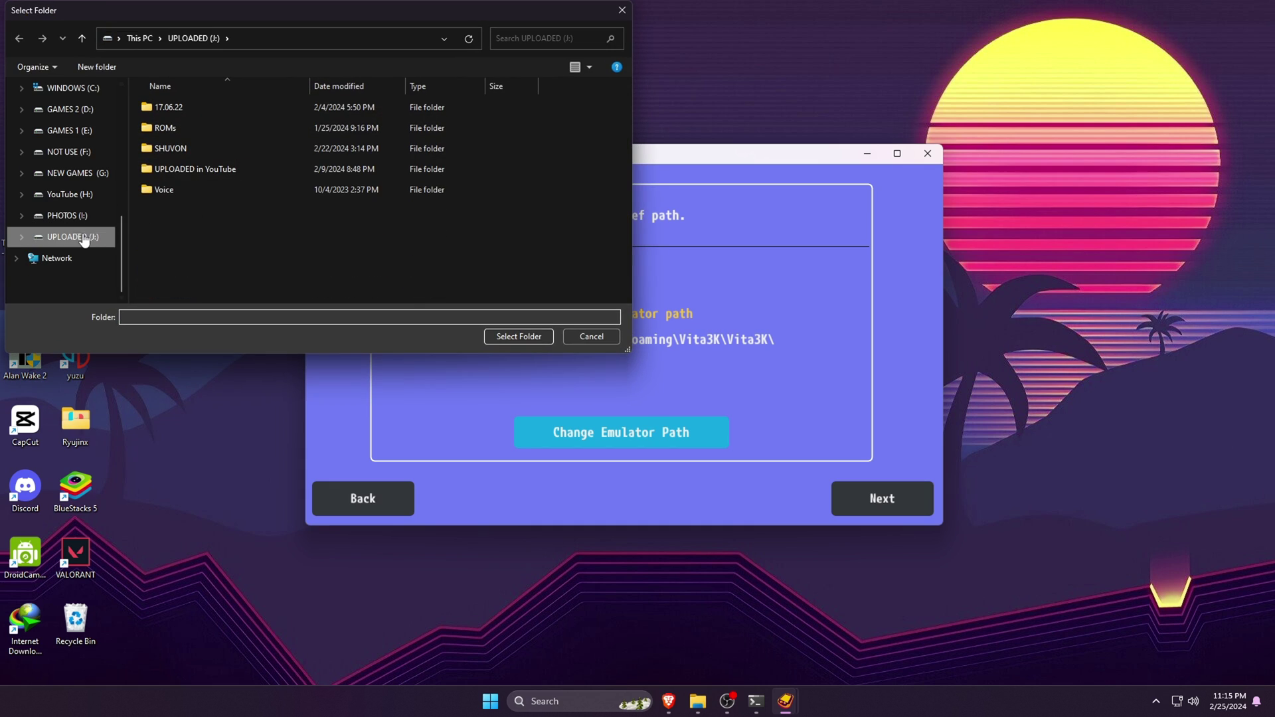
{"action": "right_click", "coordinate": [257, 260]}
{"action": "mouse_move", "coordinate": [317, 397]}
{"action": "left_click", "coordinate": [418, 400]}
{"action": "type", "text": "Vita3k"}
{"action": "key", "text": "Return"}
{"action": "left_click", "coordinate": [519, 336]}
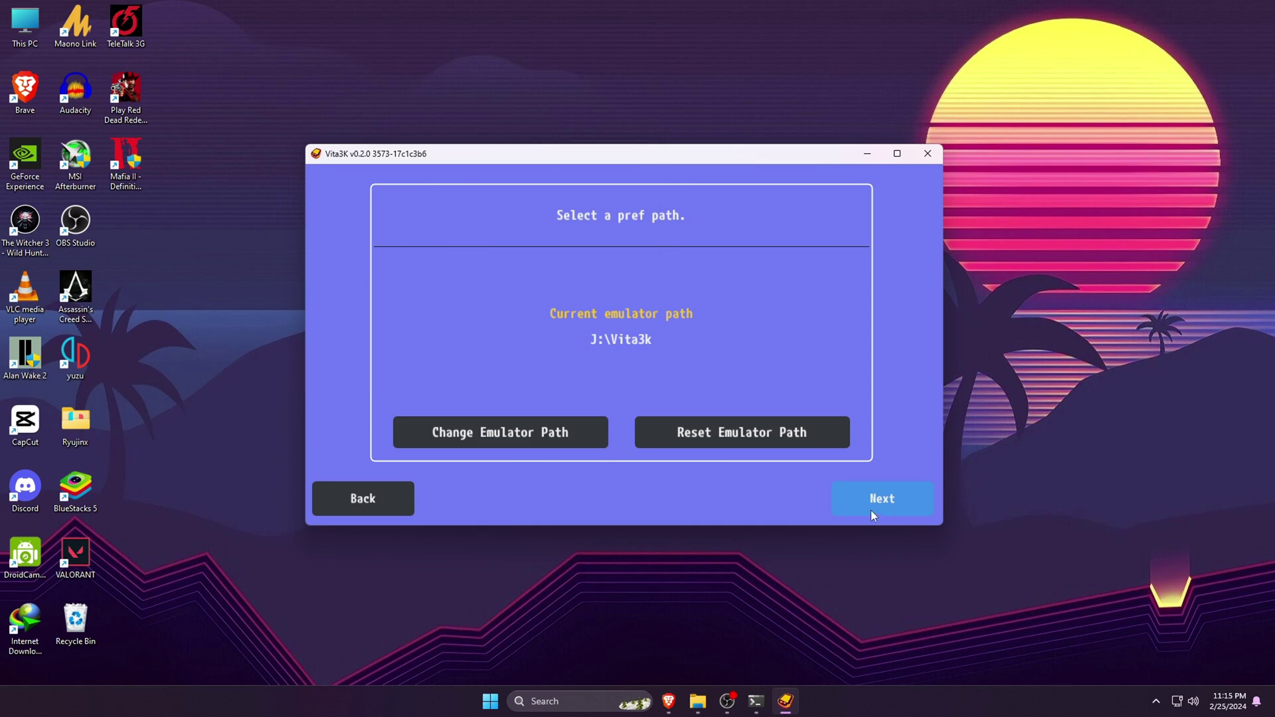
{"action": "left_click", "coordinate": [883, 504]}
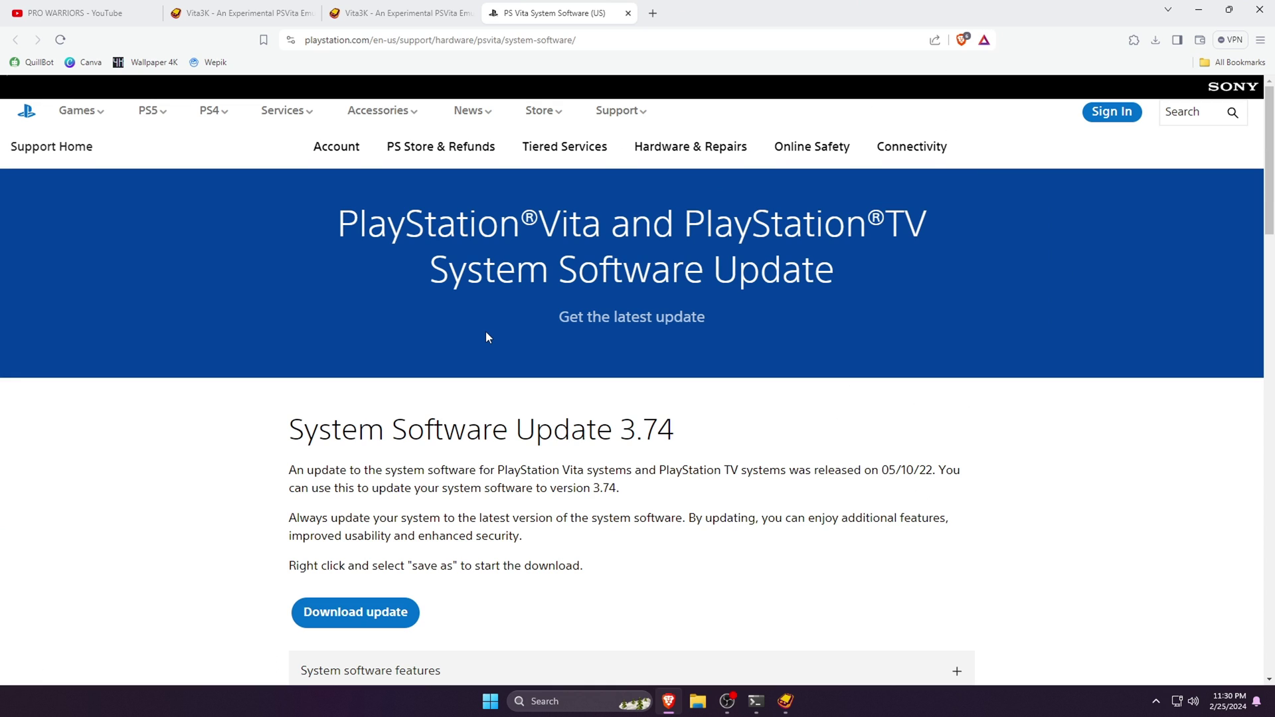
Download the PSVUPDAT.pup system software file from the PS Vita update page
{"action": "scroll", "coordinate": [485, 331], "scroll_direction": "down", "scroll_amount": 3}
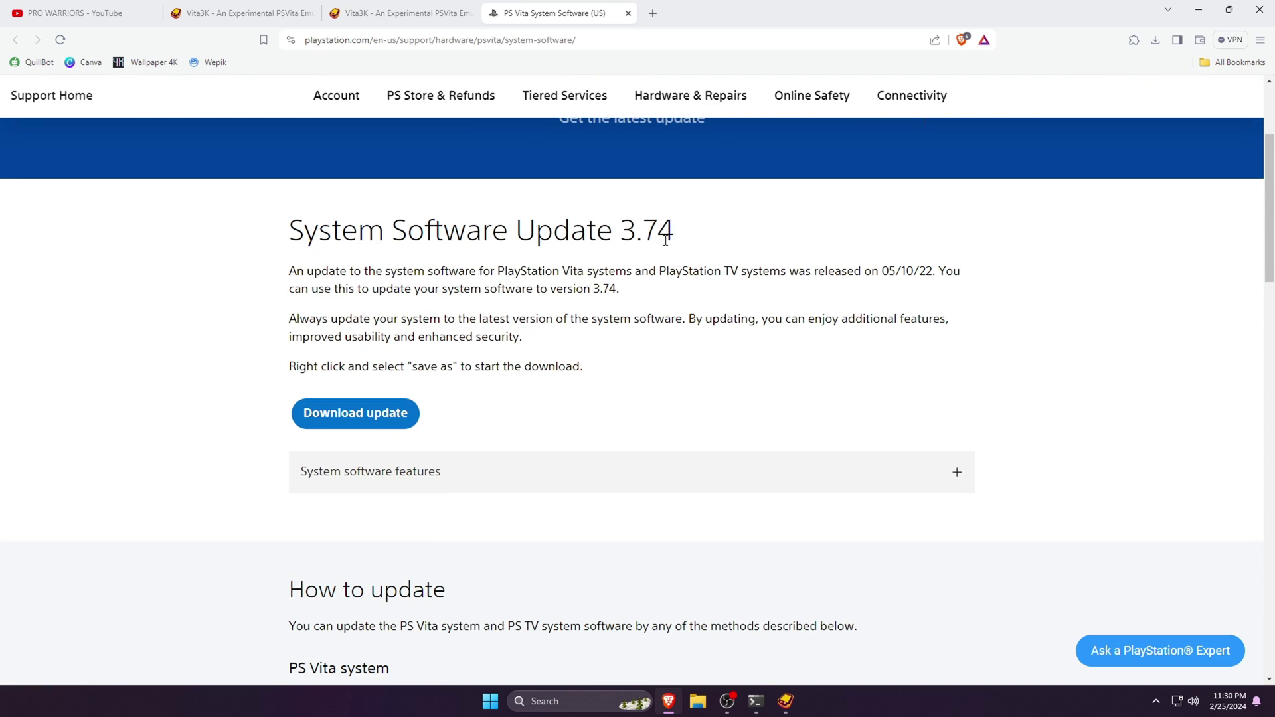
{"action": "right_click", "coordinate": [355, 415]}
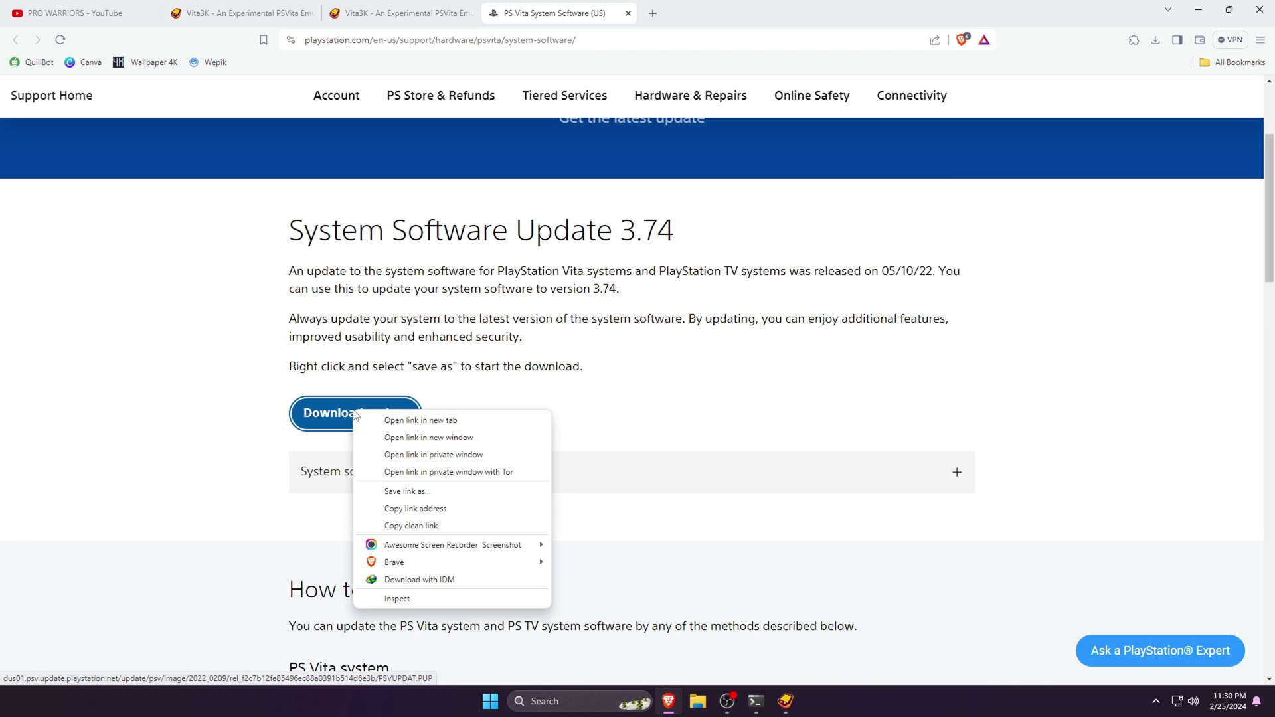
{"action": "left_click", "coordinate": [419, 580]}
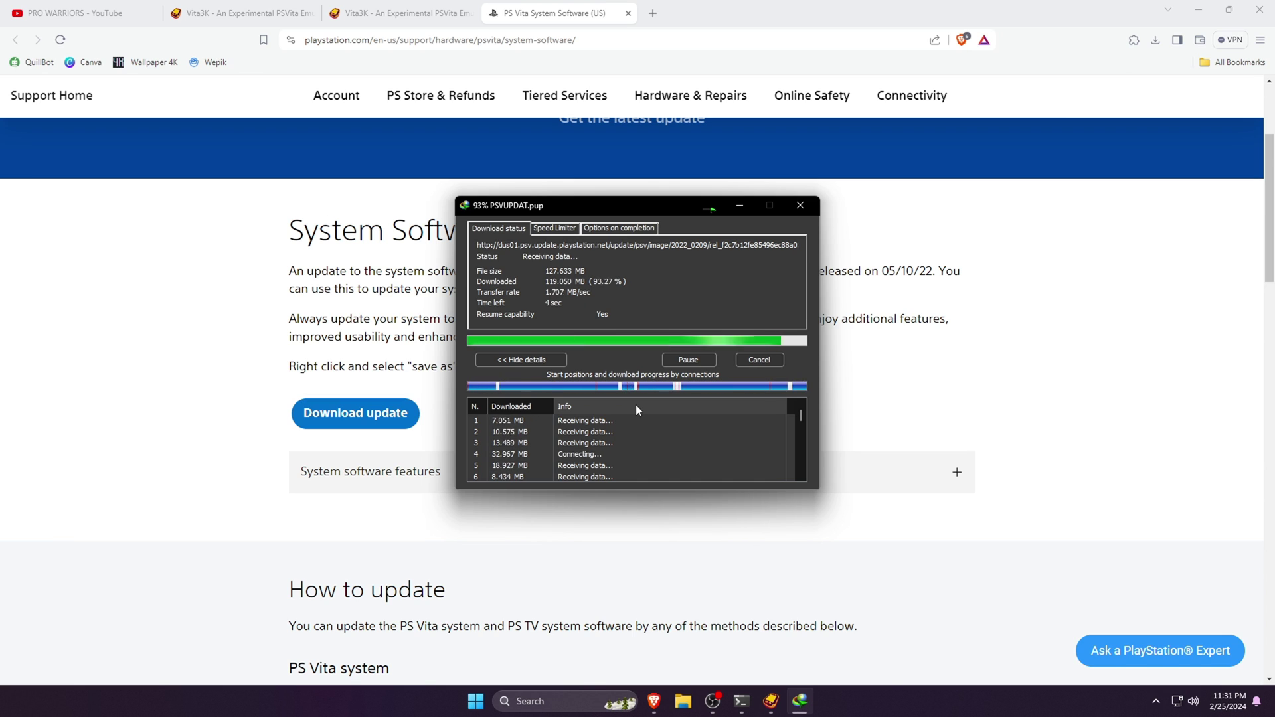
{"action": "left_click", "coordinate": [1200, 11]}
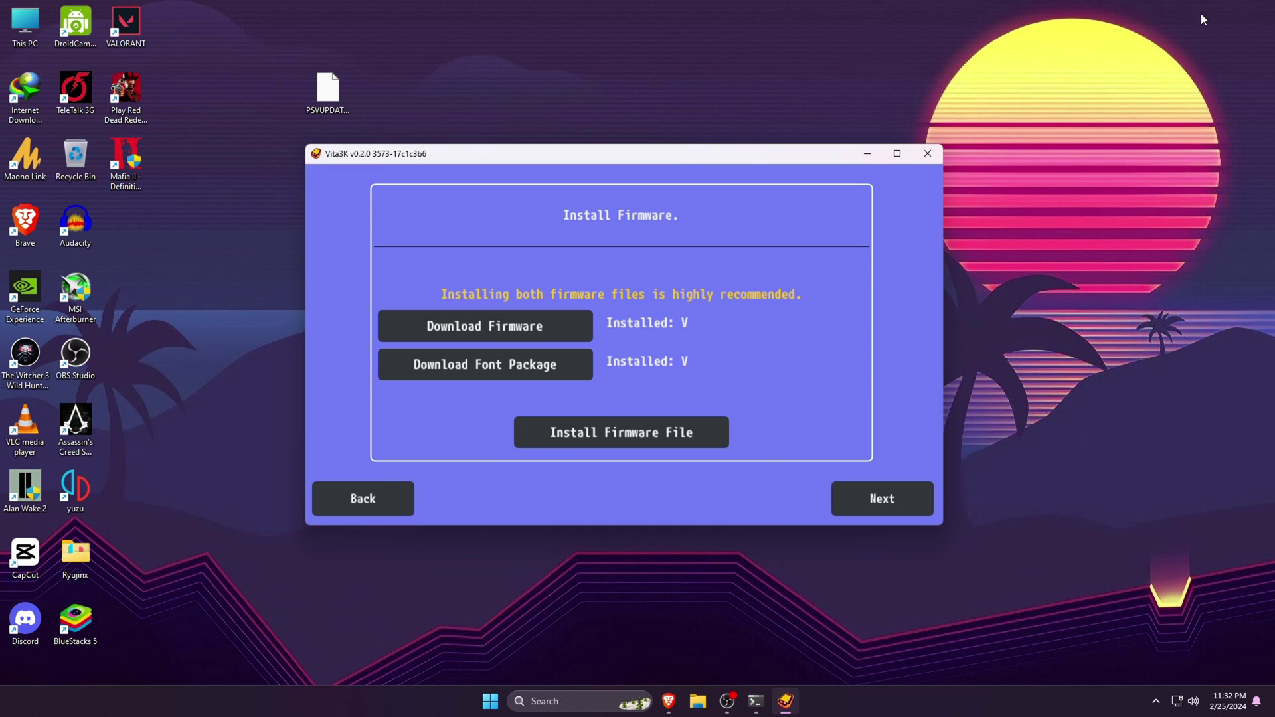
Save the font package PSP2UPDAT (1).PUP to the desktop, keeping the blocked download
{"action": "left_click", "coordinate": [492, 362]}
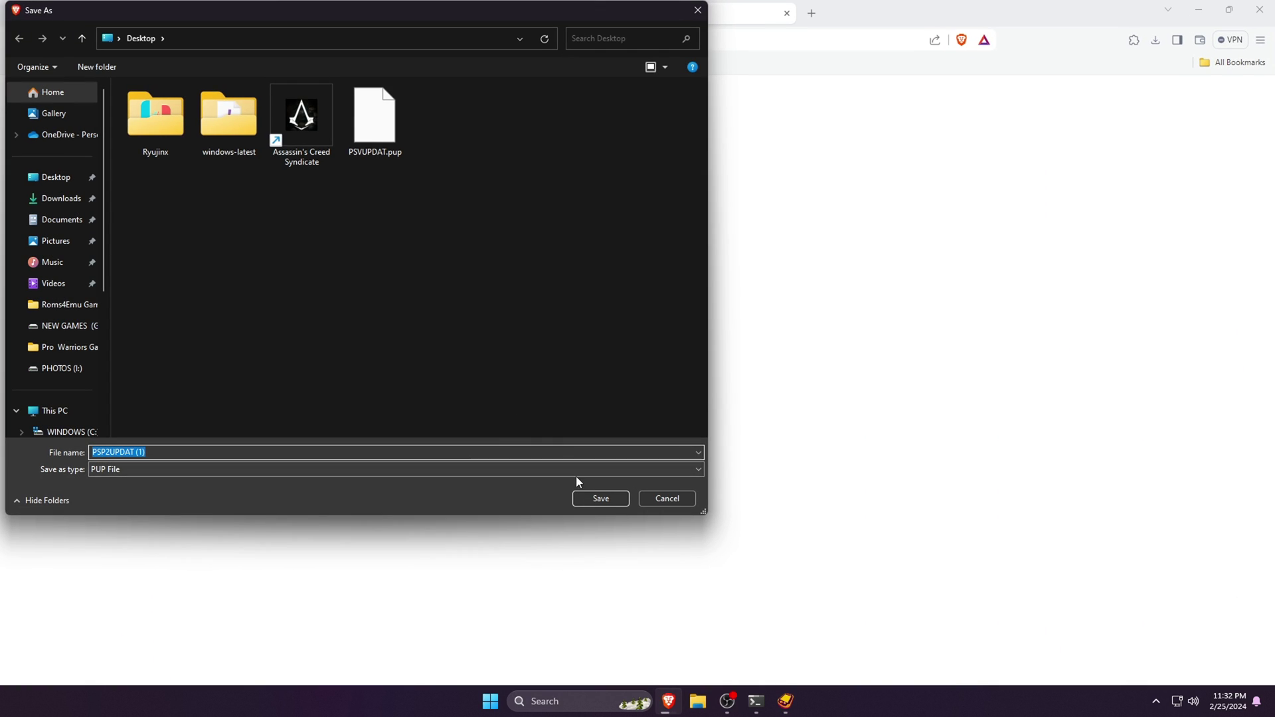
{"action": "left_click", "coordinate": [598, 497]}
{"action": "left_click", "coordinate": [1111, 69]}
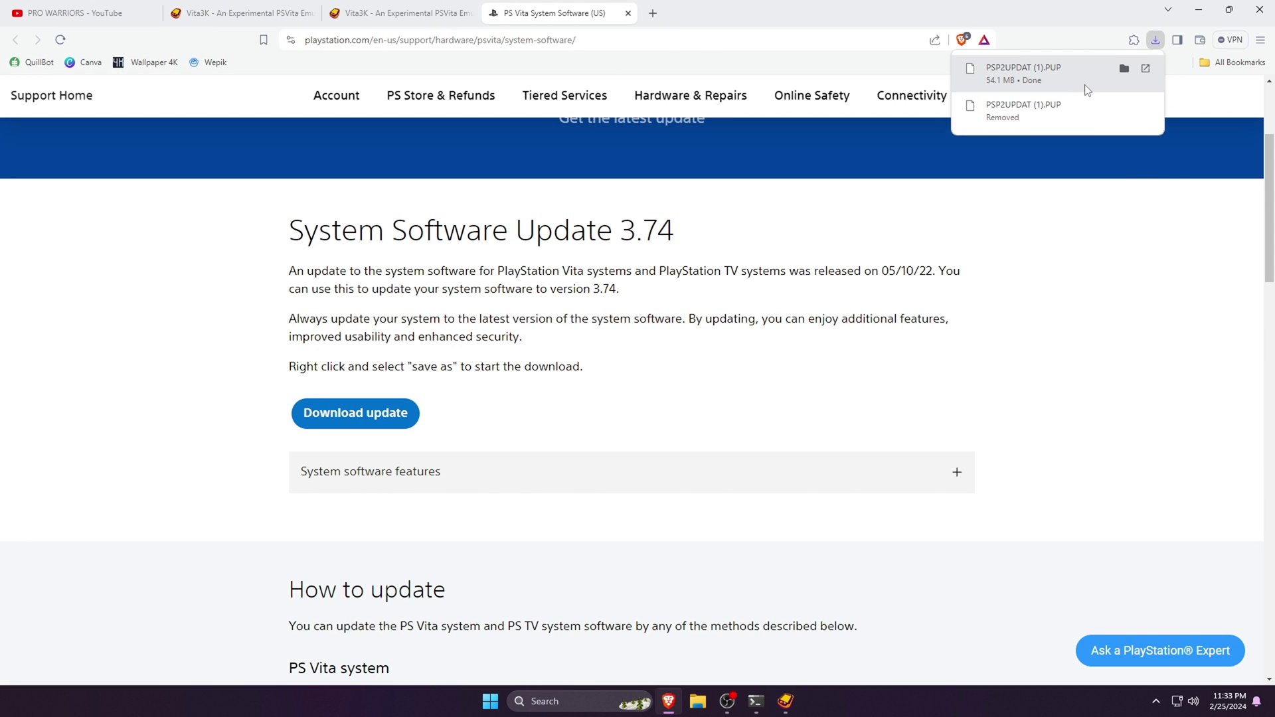
{"action": "left_click", "coordinate": [1198, 10]}
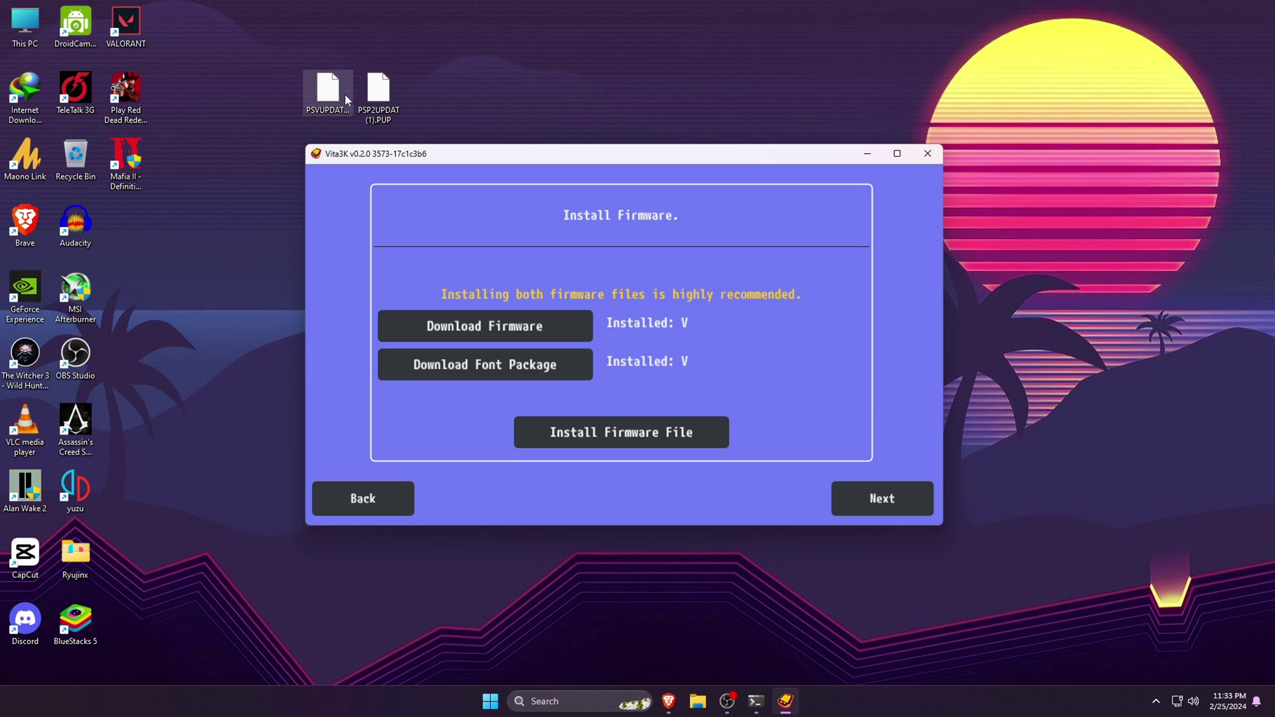
Install PSVUPDAT.pup as the firmware and dismiss the success message
{"action": "left_click", "coordinate": [612, 433]}
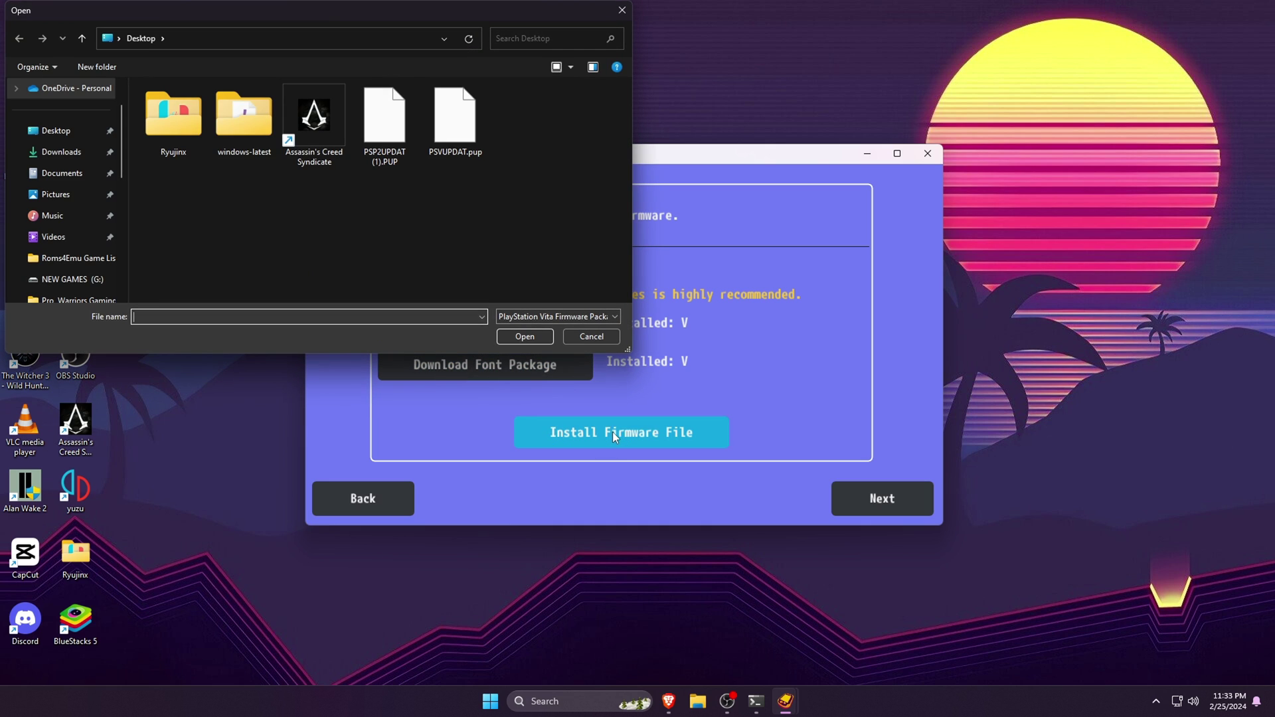
{"action": "left_click", "coordinate": [473, 141]}
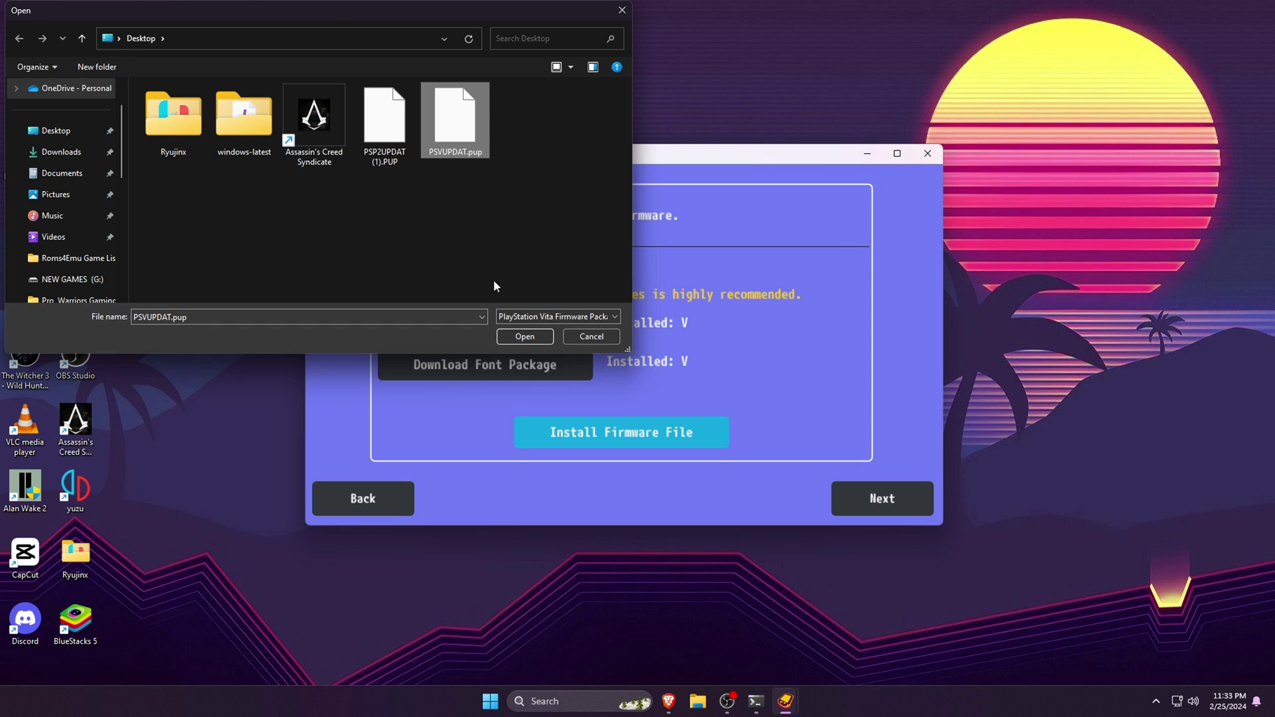
{"action": "left_click", "coordinate": [519, 339]}
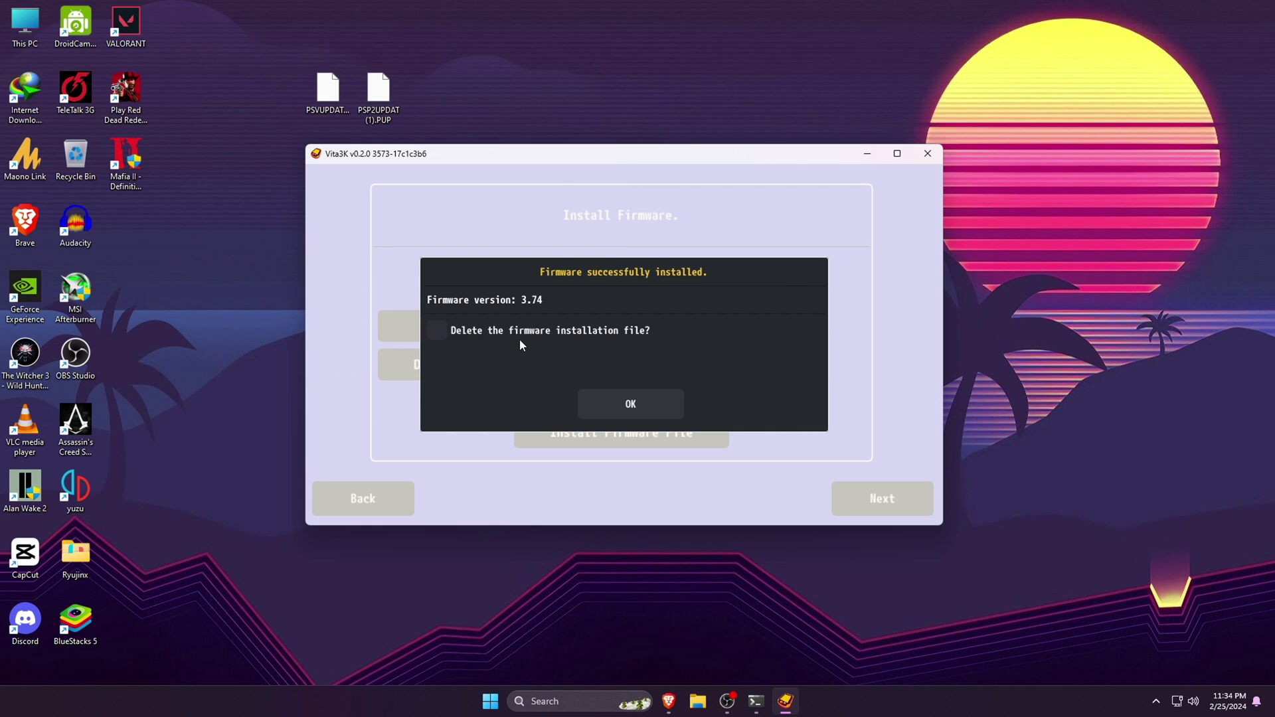
{"action": "left_click", "coordinate": [624, 407]}
Install the PSP2UPDAT (1).PUP font package file
{"action": "left_click", "coordinate": [618, 433]}
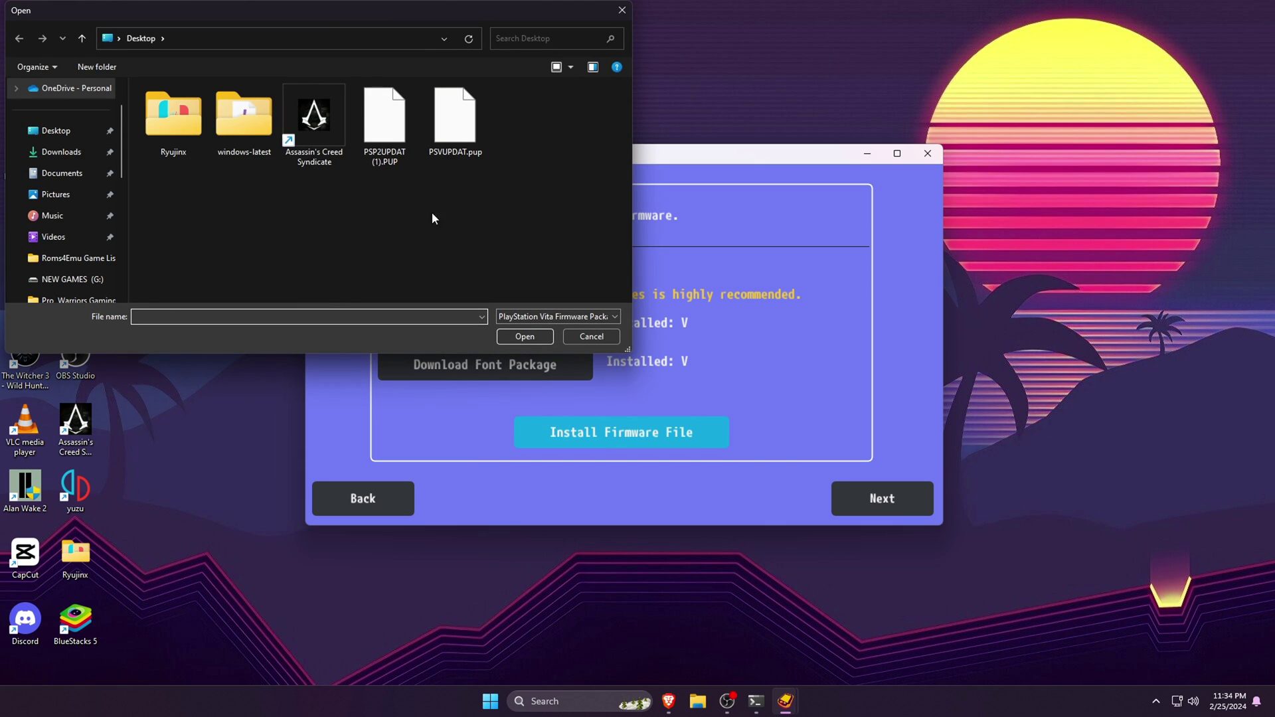
{"action": "left_click", "coordinate": [383, 120]}
{"action": "left_click", "coordinate": [512, 338]}
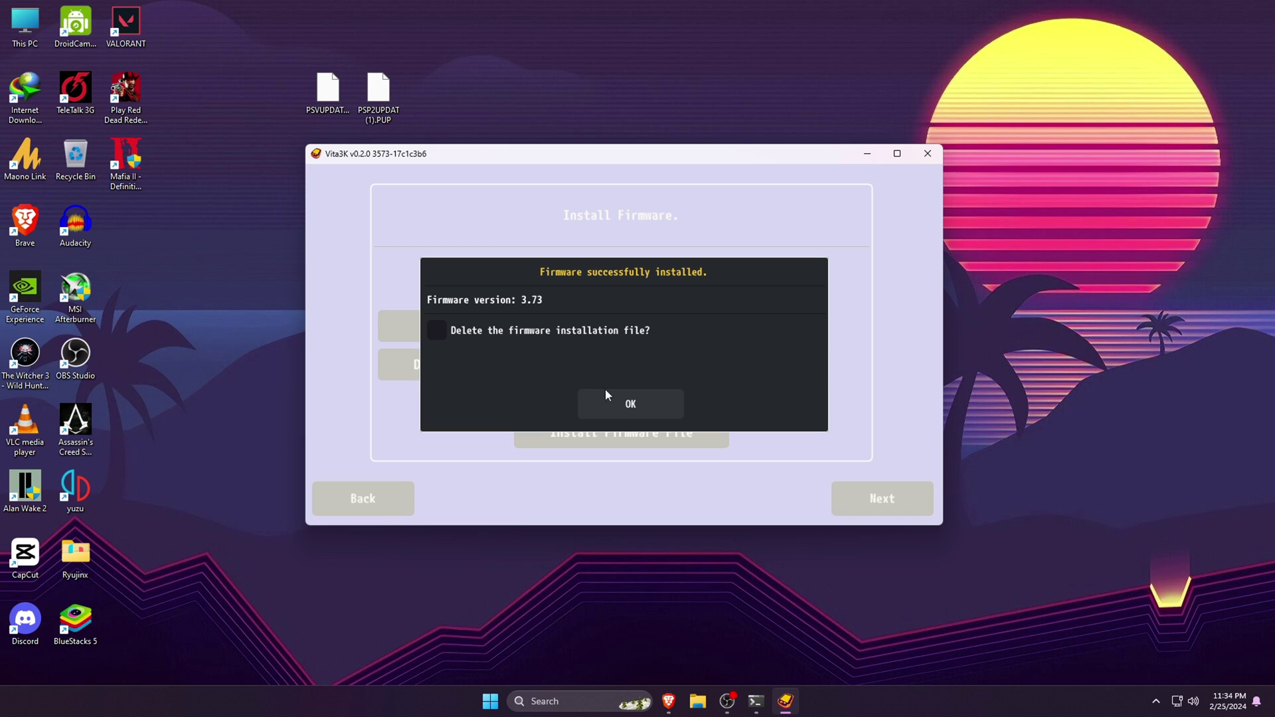
Set App Icon Size to 66 in the interface settings and proceed to setup completion
{"action": "left_click", "coordinate": [624, 404]}
{"action": "left_click", "coordinate": [870, 500]}
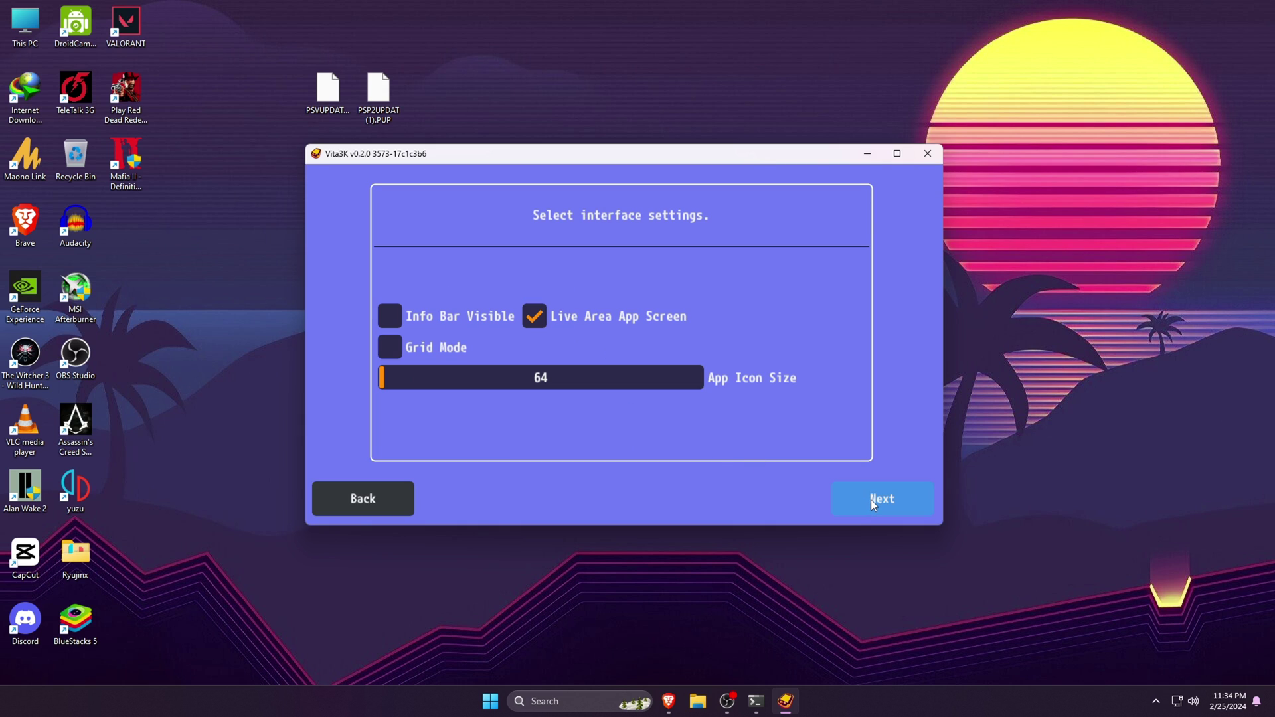
{"action": "left_click_drag", "start_coordinate": [382, 378], "coordinate": [392, 382]}
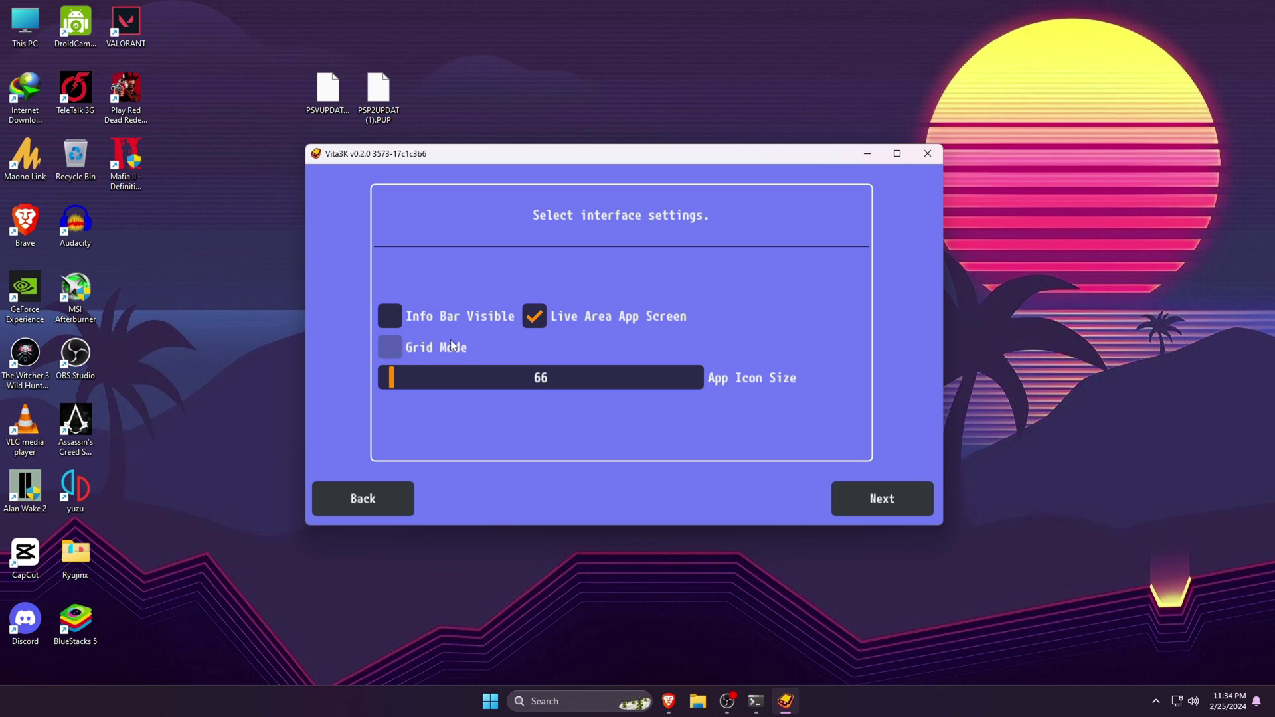
{"action": "left_click", "coordinate": [881, 509]}
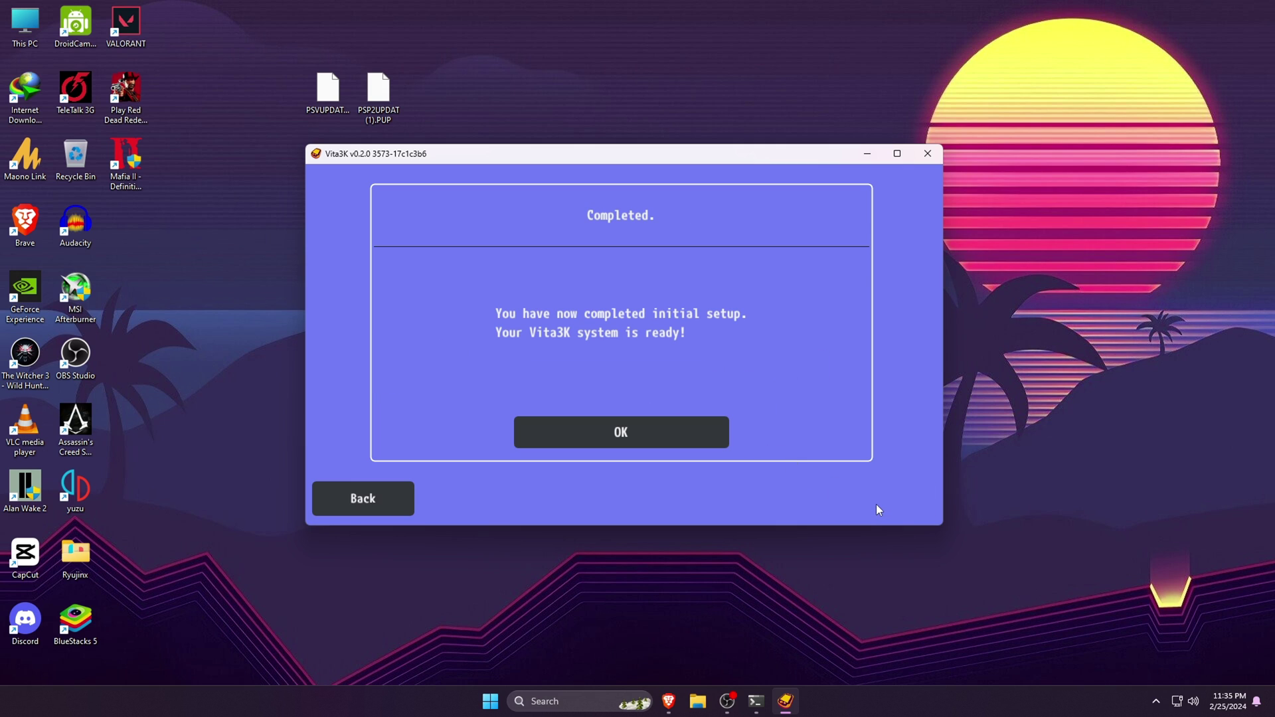
Finish initial setup and close the welcome message with Show next time unchecked
{"action": "left_click", "coordinate": [623, 433]}
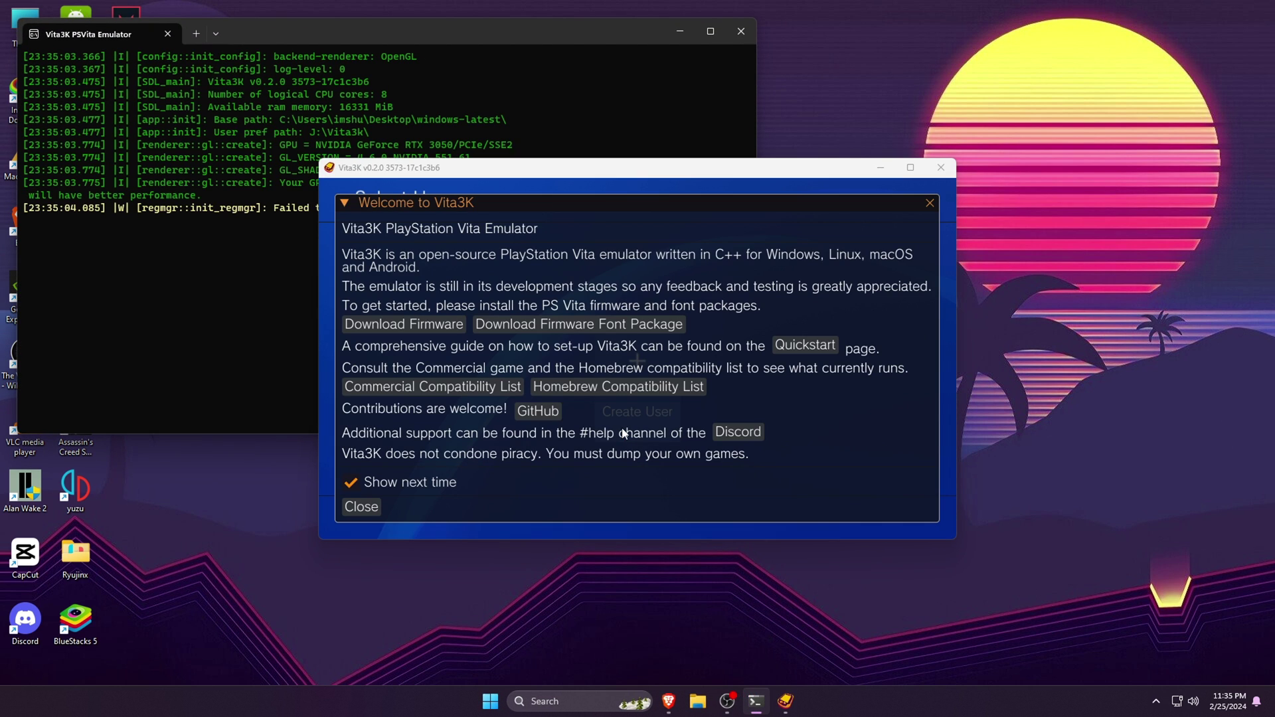
{"action": "left_click", "coordinate": [351, 486]}
{"action": "left_click", "coordinate": [352, 486]}
{"action": "left_click", "coordinate": [360, 507]}
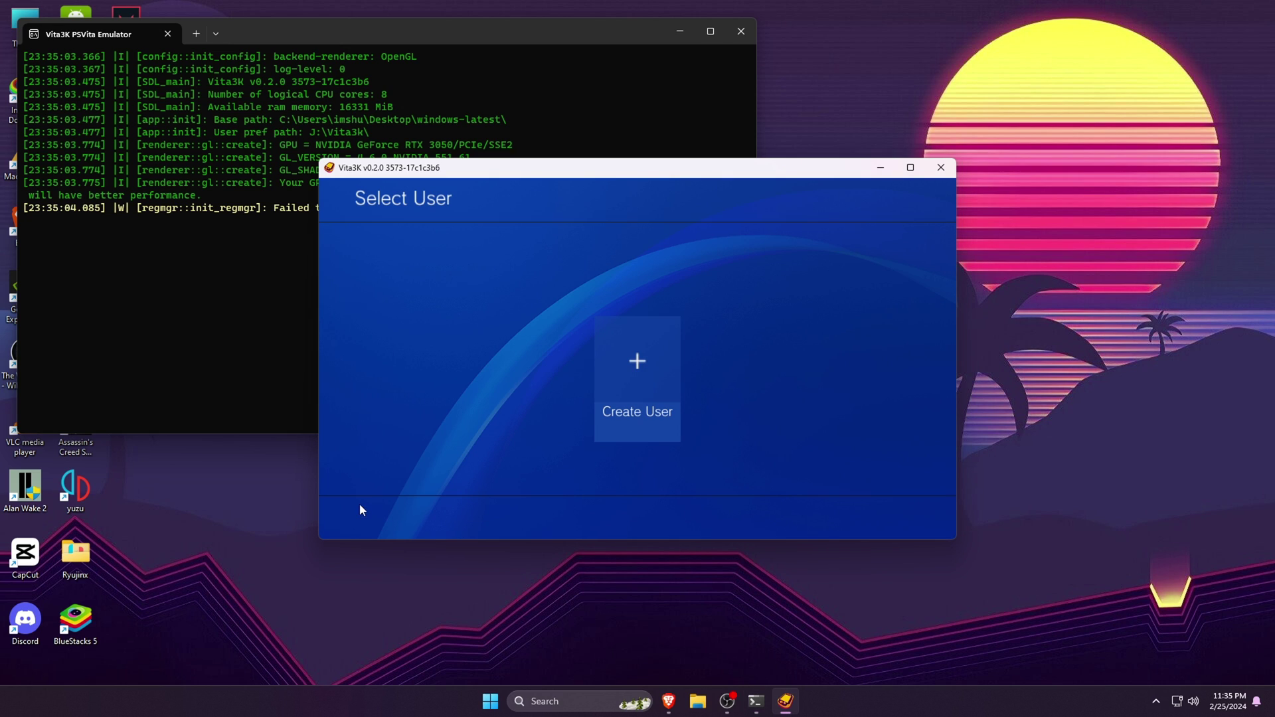
Create a user named SUBSCRIBE with the knight avatar and sign in
{"action": "left_click", "coordinate": [635, 397]}
{"action": "key", "text": "BackSpace"}
{"action": "key", "text": "BackSpace"}
{"action": "key", "text": "BackSpace"}
{"action": "key", "text": "BackSpace"}
{"action": "key", "text": "BackSpace"}
{"action": "type", "text": "SUBSCRIBE"}
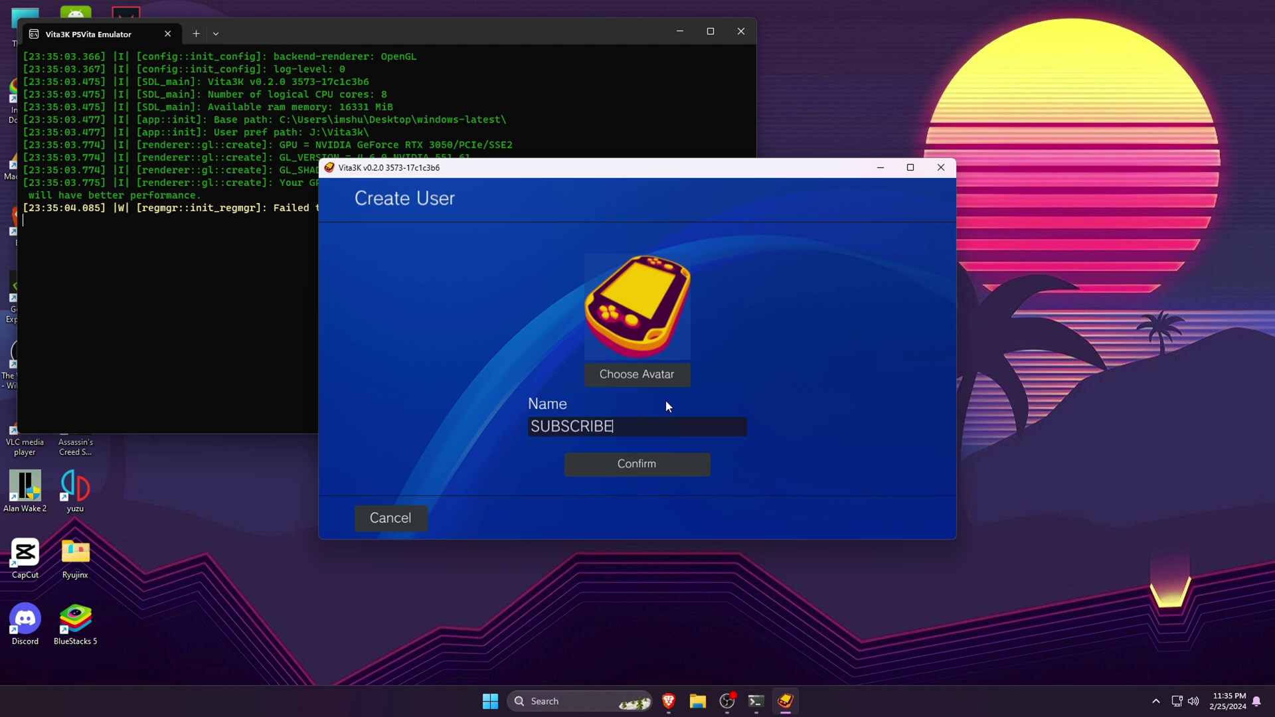
{"action": "left_click", "coordinate": [649, 374]}
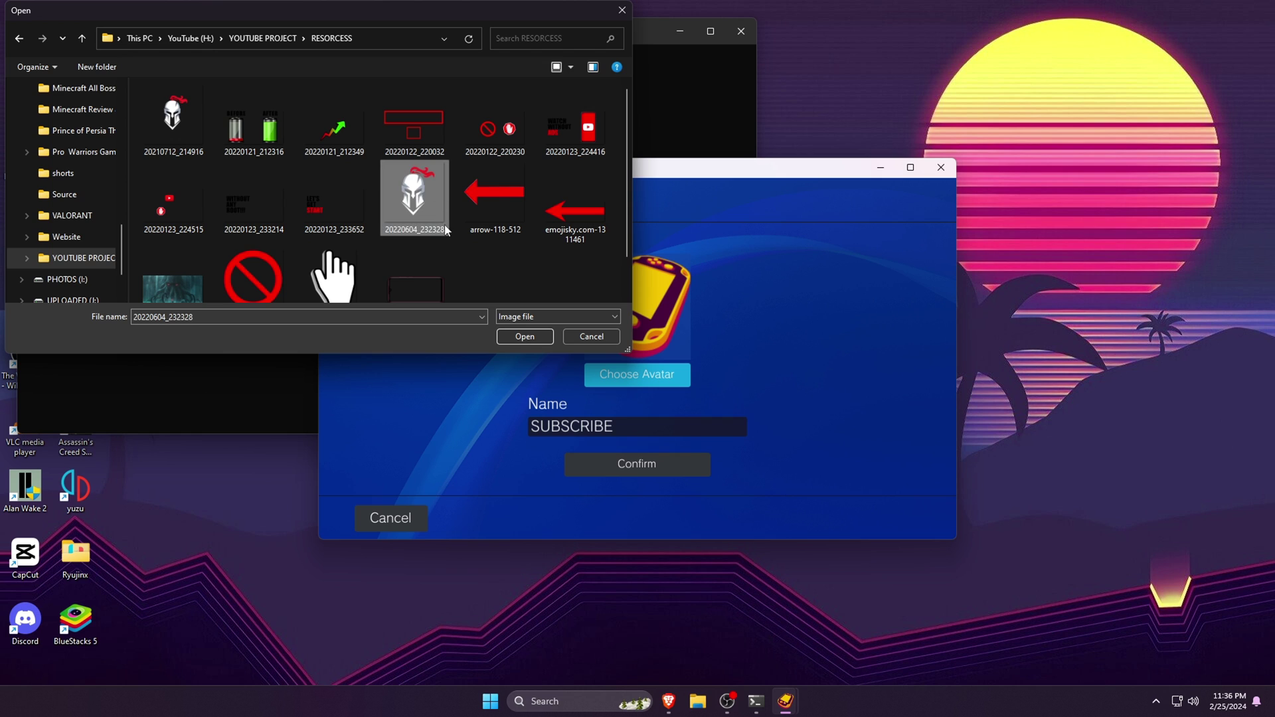
{"action": "left_click", "coordinate": [537, 338]}
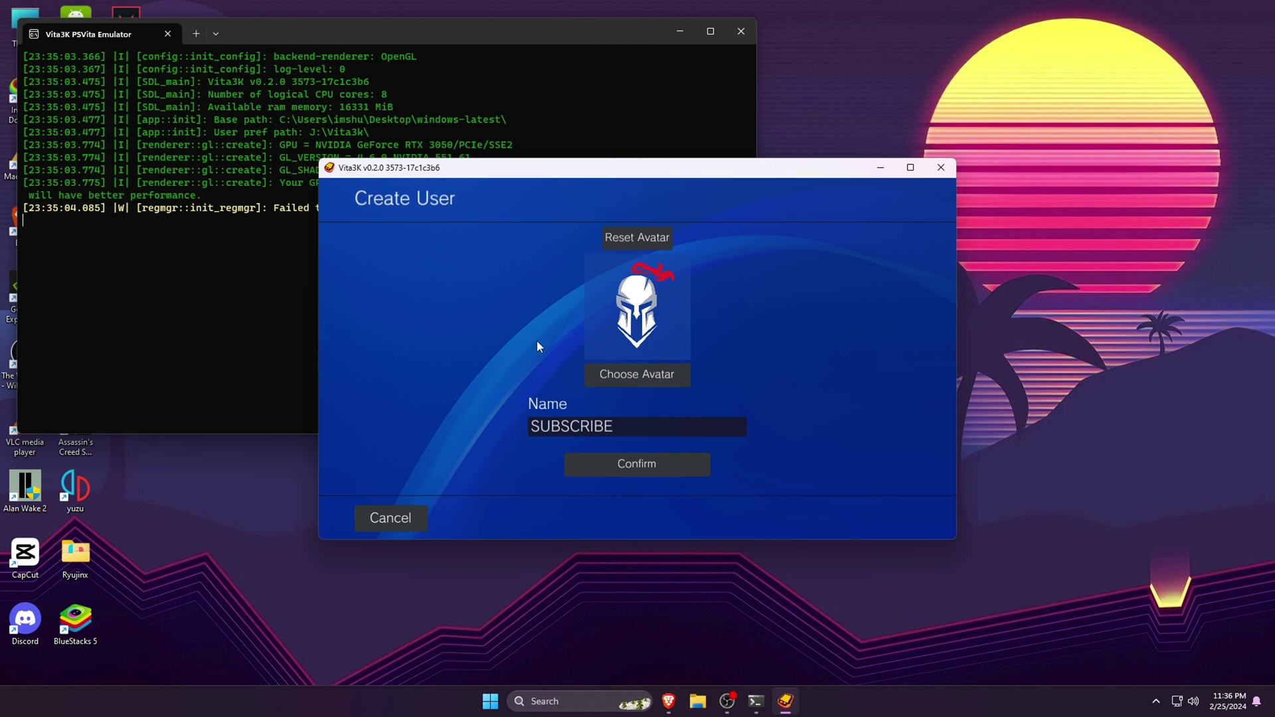
{"action": "left_click", "coordinate": [635, 468]}
{"action": "left_click", "coordinate": [636, 389]}
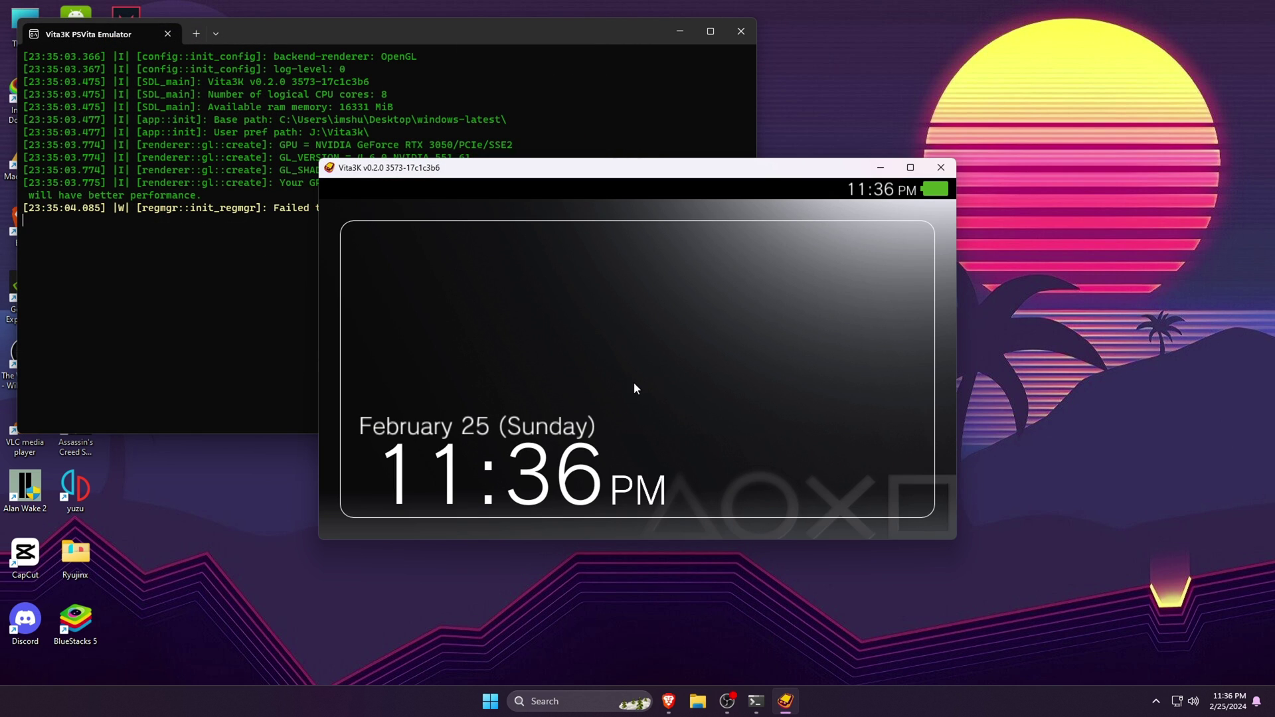
Maximize the Vita3K window and unlock the system to reach the app list
{"action": "left_click", "coordinate": [680, 32]}
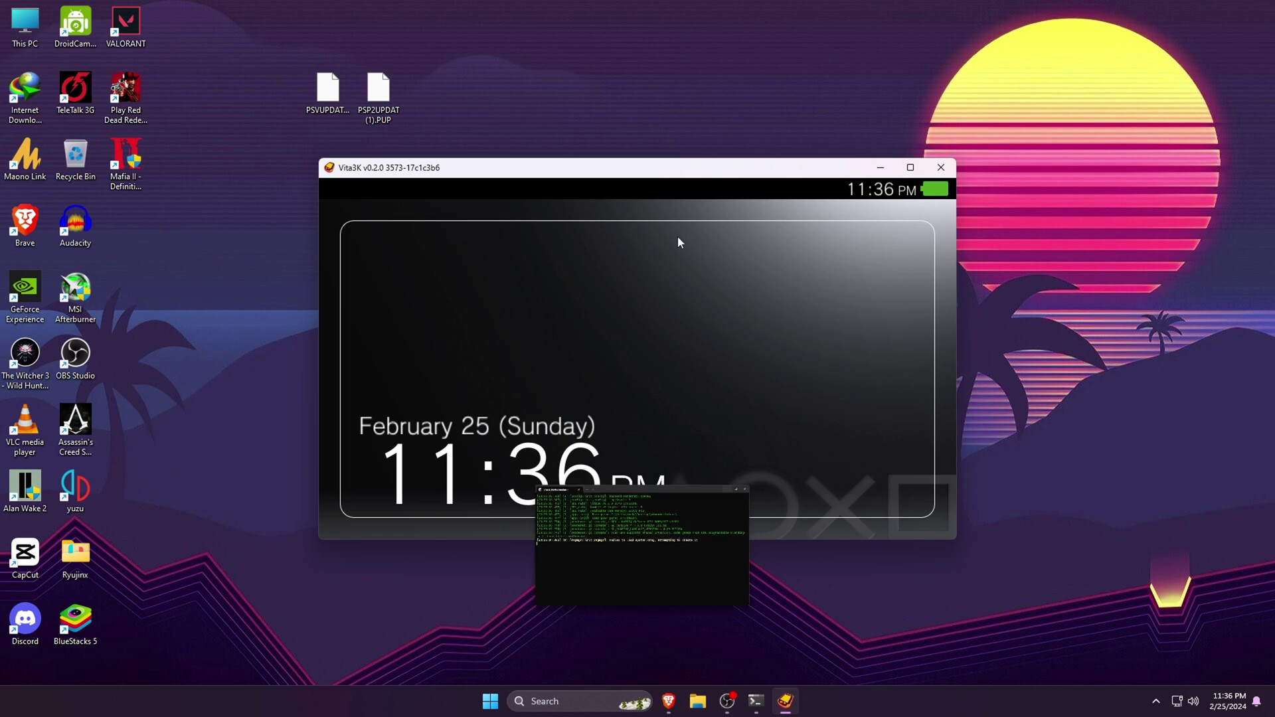
{"action": "left_click", "coordinate": [910, 168]}
{"action": "left_click", "coordinate": [906, 170]}
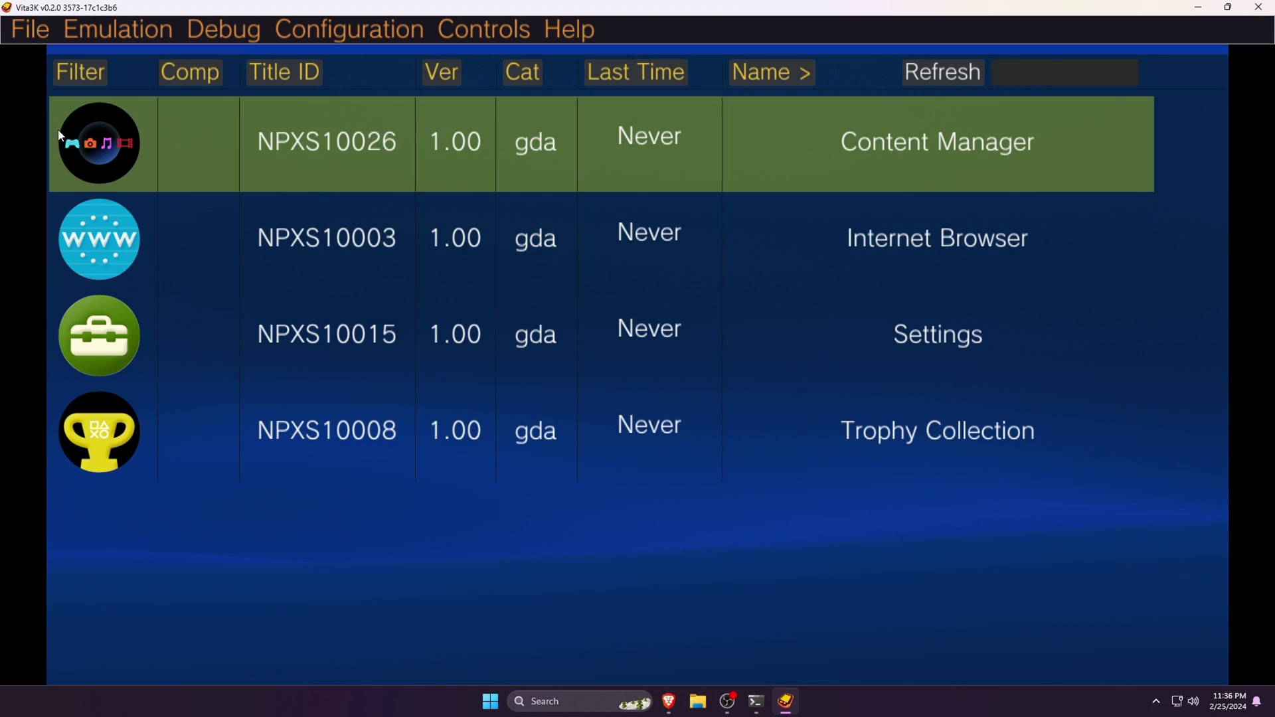
Browse Vita3K's menu bar from File over to the Configuration menu
{"action": "left_click", "coordinate": [30, 32]}
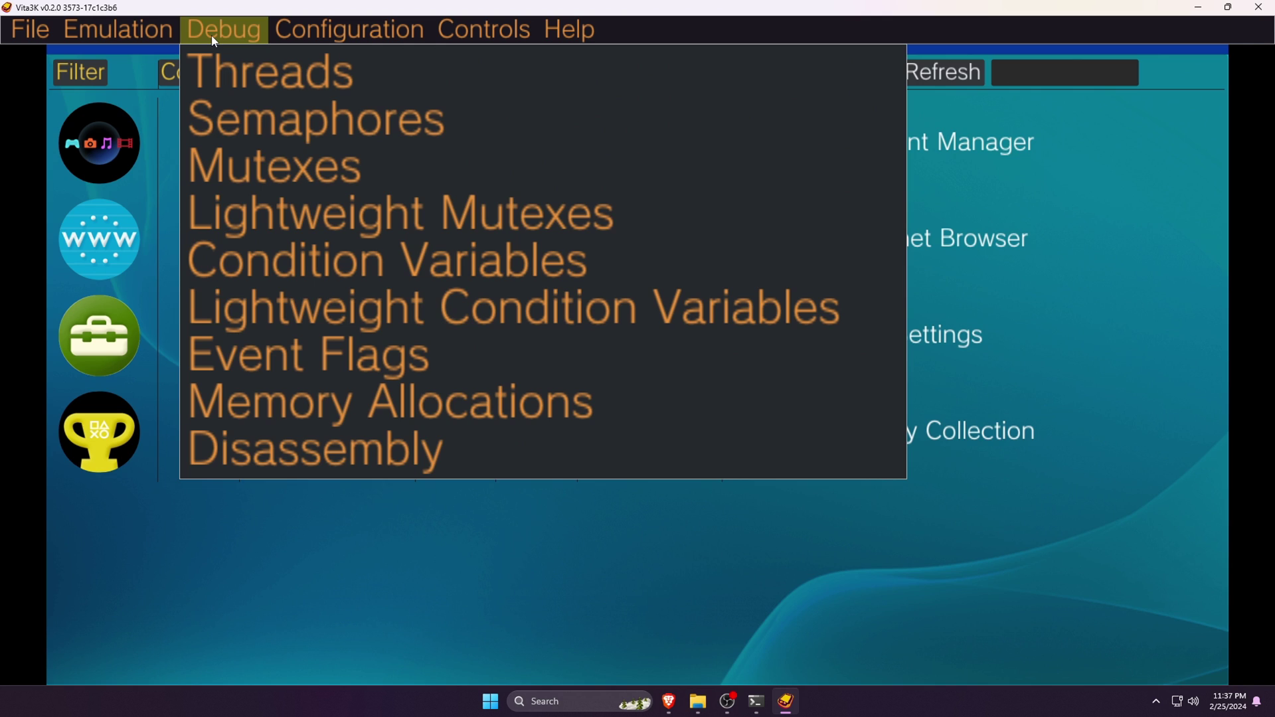
{"action": "mouse_move", "coordinate": [332, 36]}
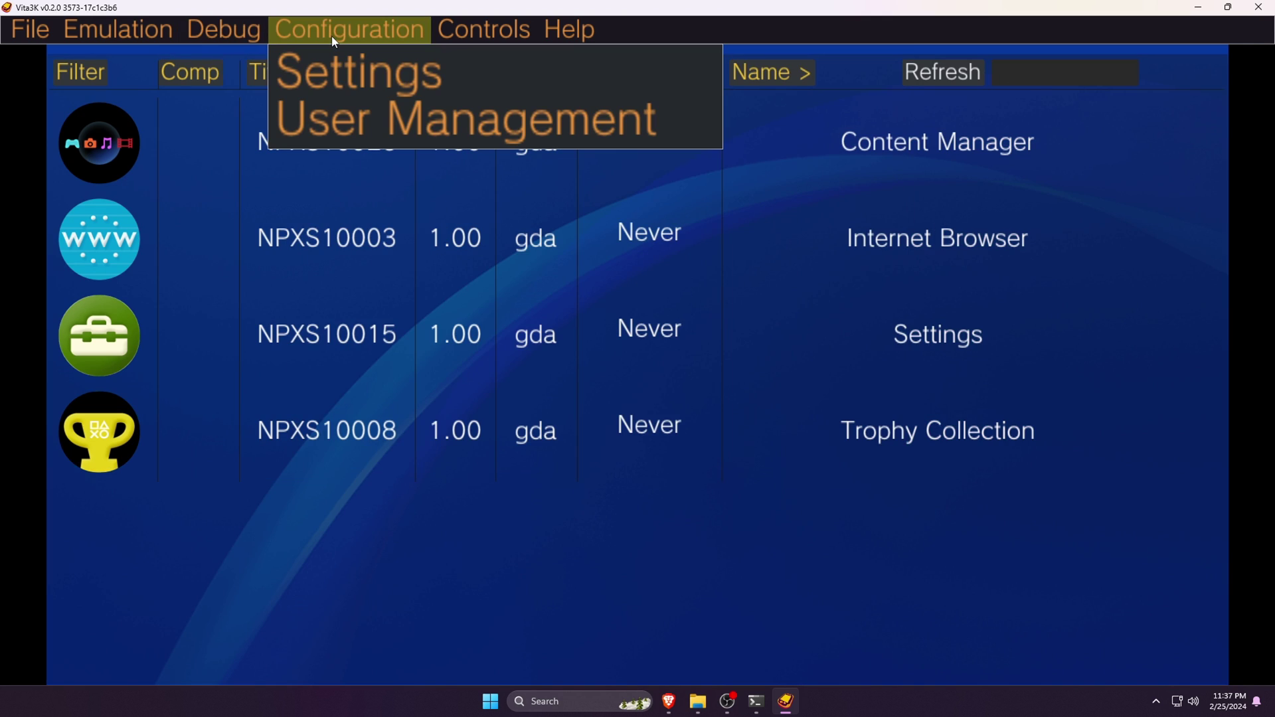
In Settings, keep Dynarmic as the CPU backend with optimizations enabled
{"action": "left_click", "coordinate": [328, 85]}
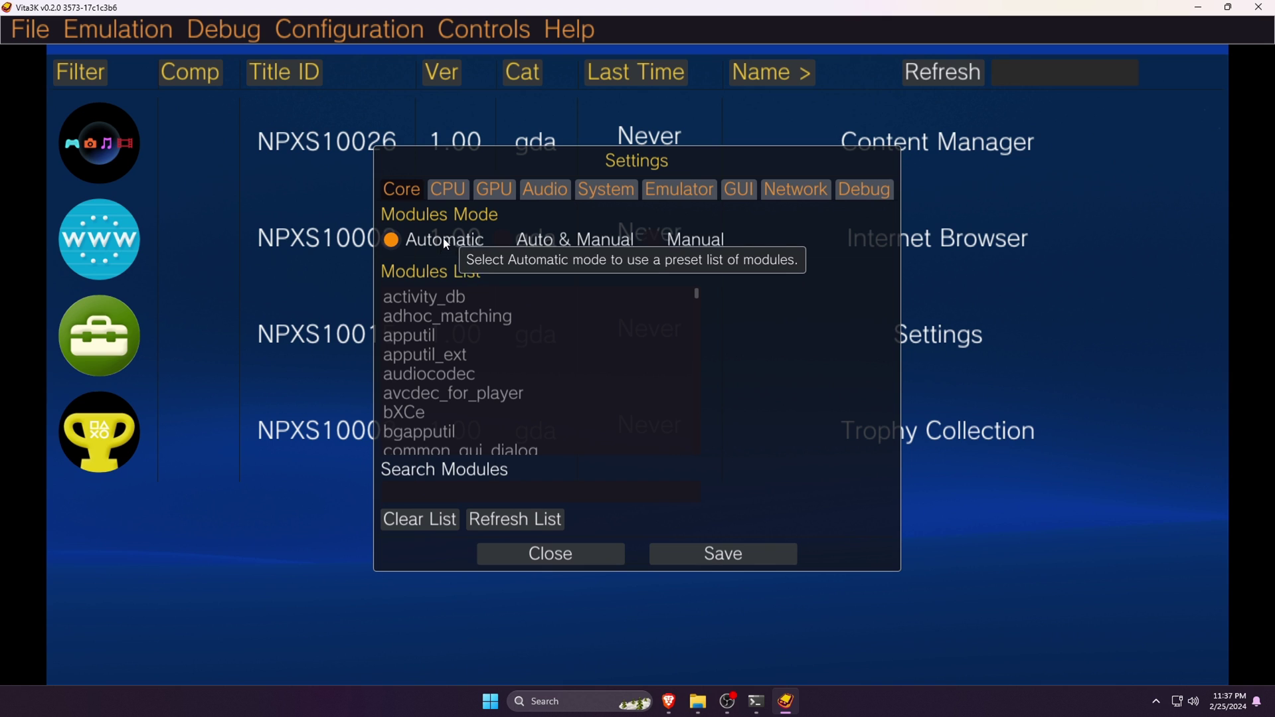
{"action": "left_click", "coordinate": [450, 192]}
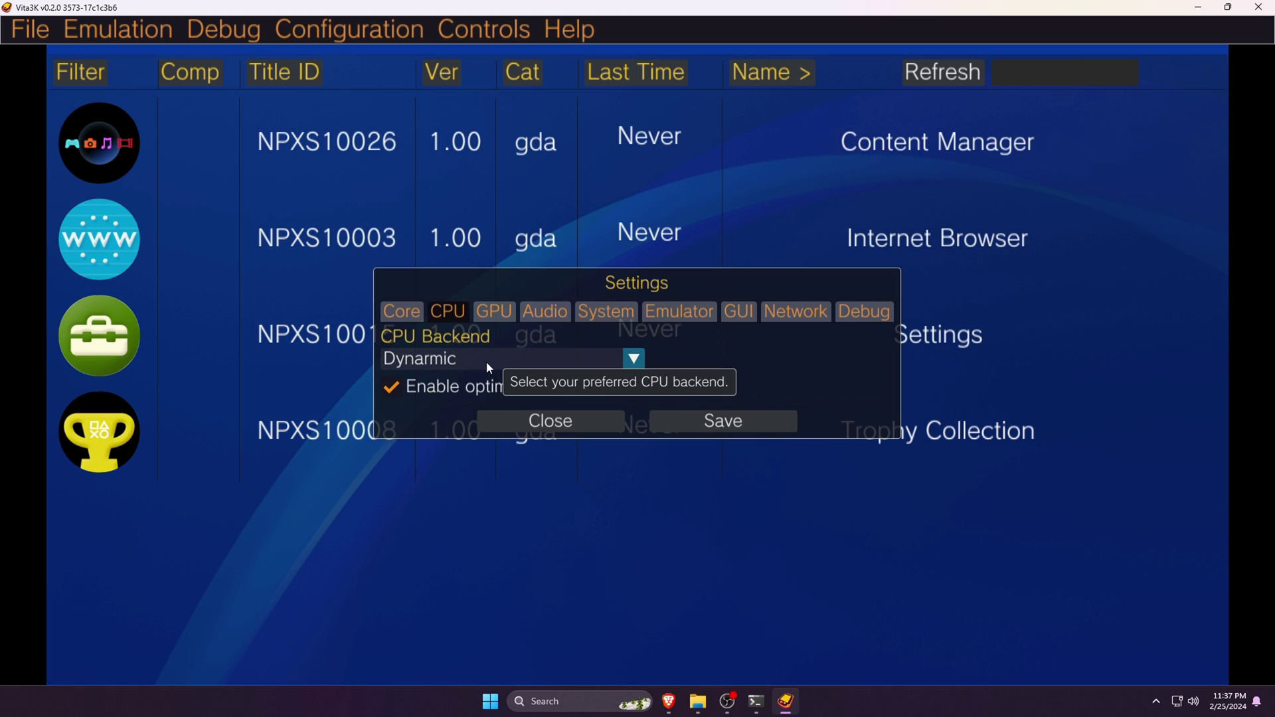
{"action": "left_click", "coordinate": [486, 361]}
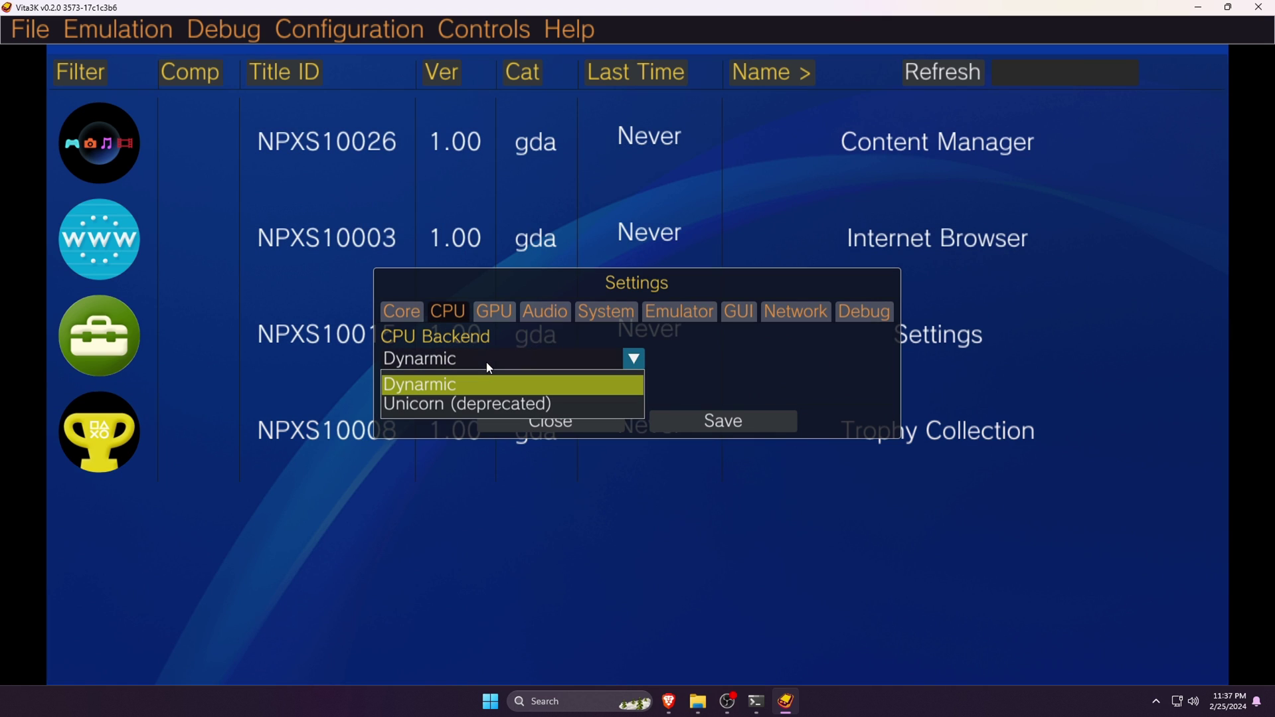
{"action": "left_click", "coordinate": [696, 377]}
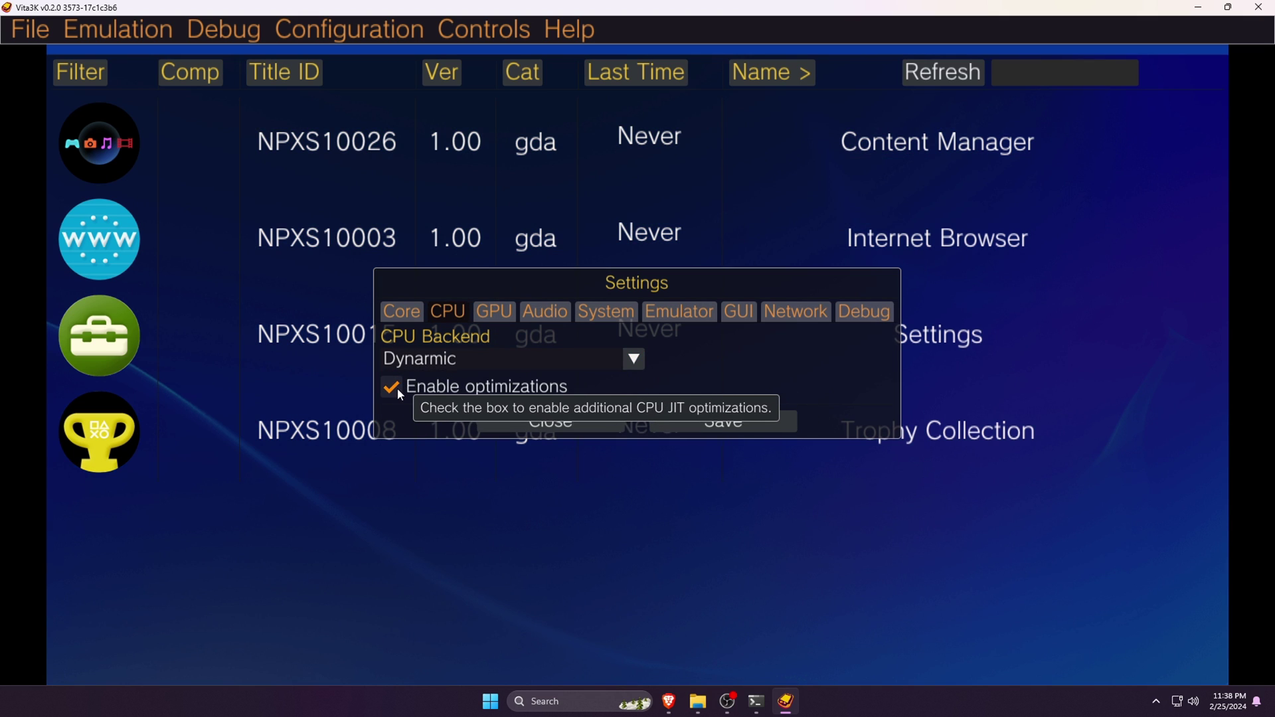
In the GPU settings, keep OpenGL as the rendering backend
{"action": "left_click", "coordinate": [495, 312]}
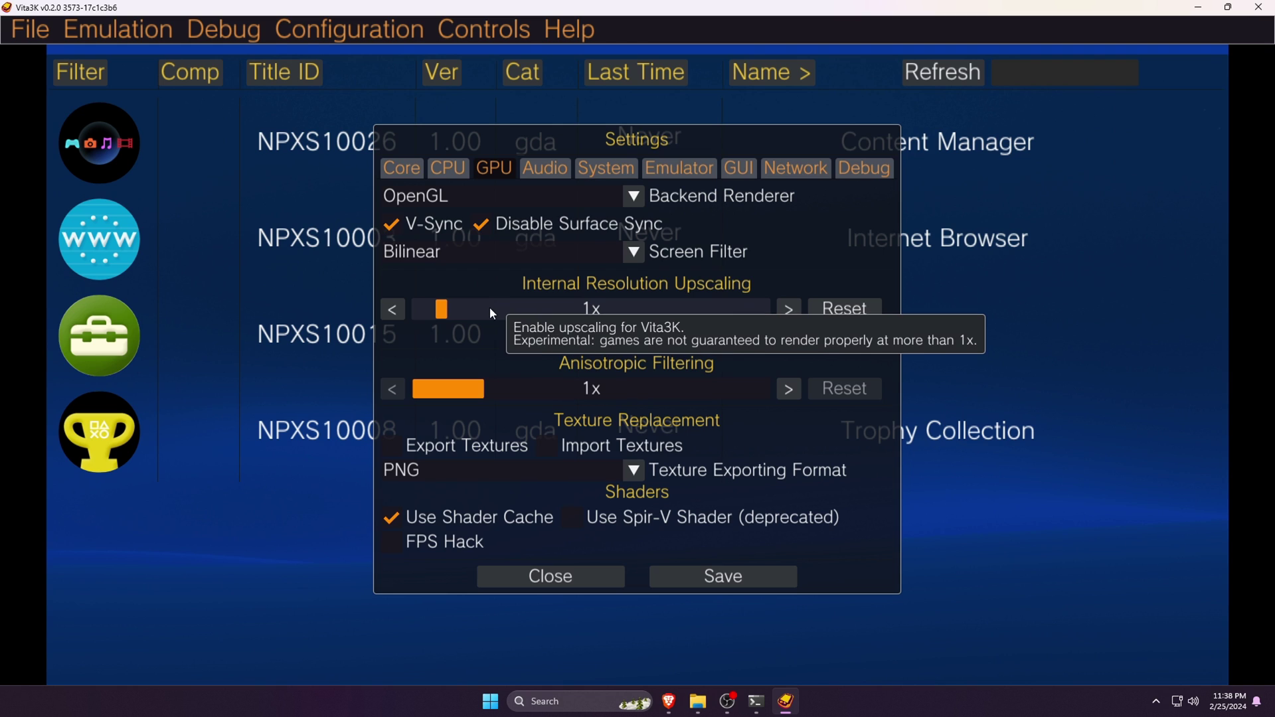
{"action": "left_click", "coordinate": [633, 197]}
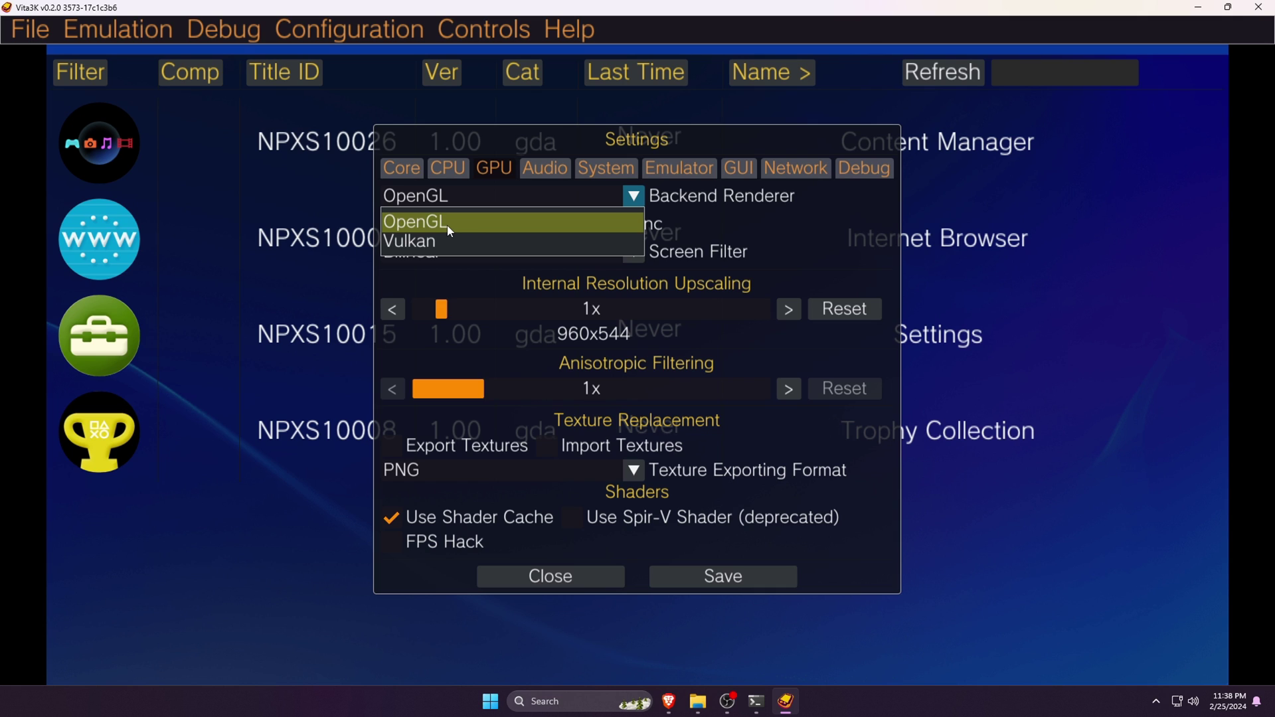
{"action": "left_click", "coordinate": [449, 226]}
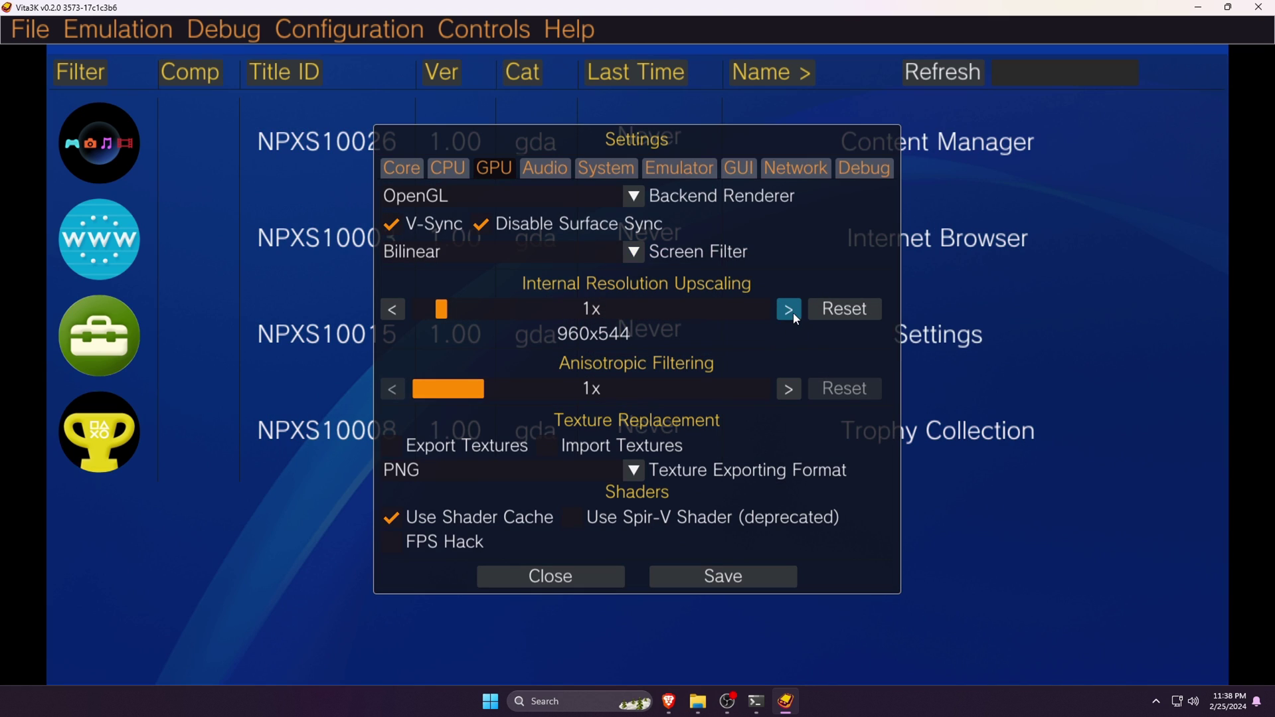
Set internal resolution upscaling to 2x (1920x1088) and enable FPS Hack
{"action": "left_click", "coordinate": [789, 309]}
{"action": "left_click", "coordinate": [789, 309]}
{"action": "left_click", "coordinate": [789, 309]}
{"action": "left_click", "coordinate": [789, 310]}
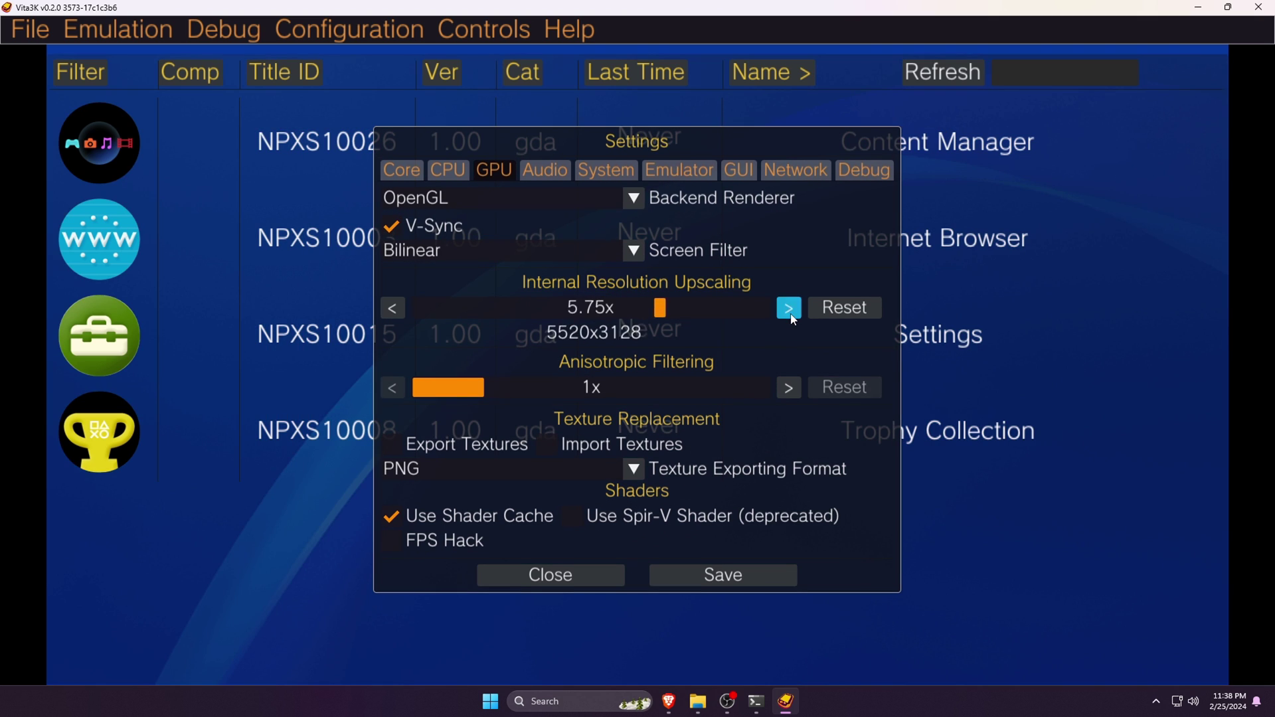
{"action": "left_click", "coordinate": [789, 310]}
{"action": "left_click", "coordinate": [790, 310]}
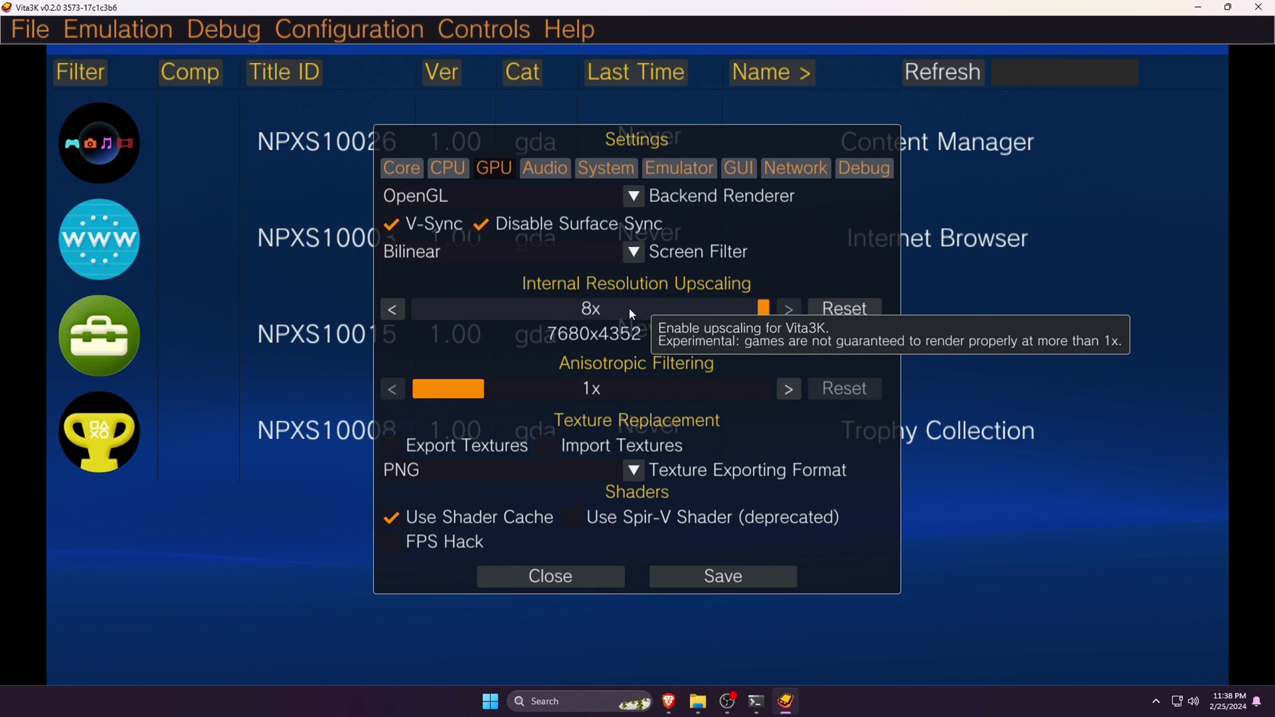
{"action": "left_click", "coordinate": [393, 309]}
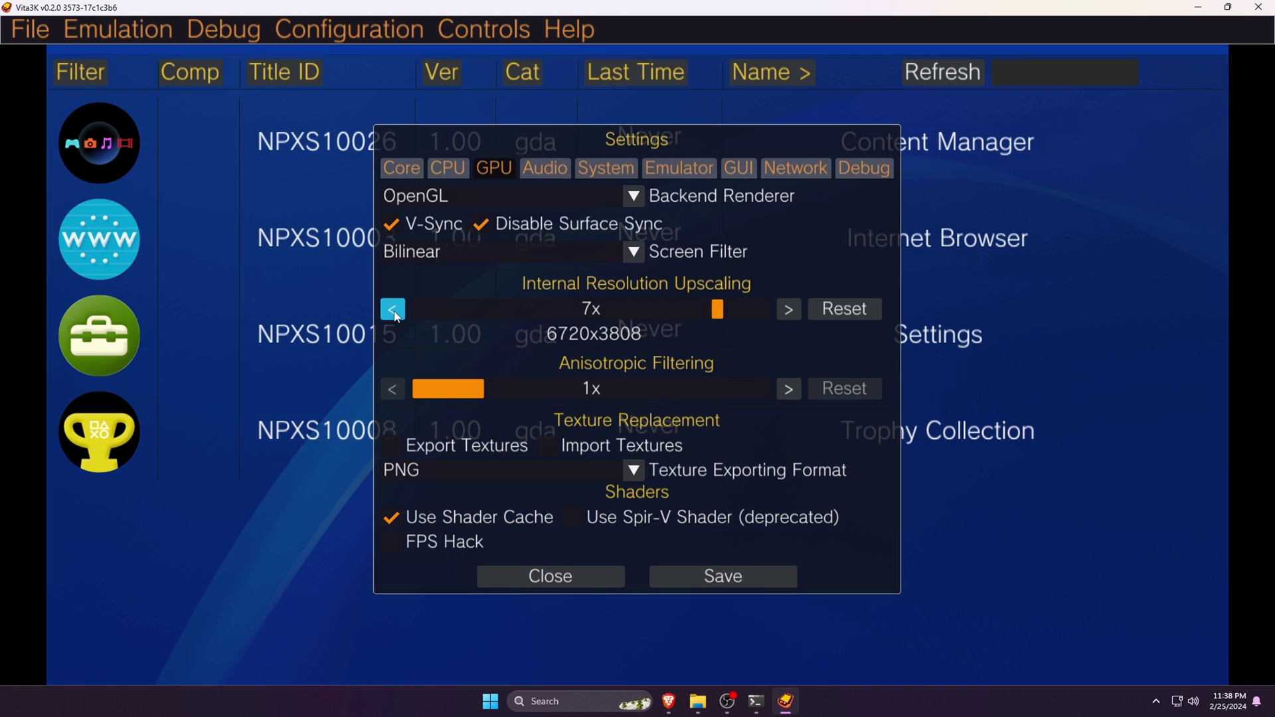
{"action": "left_click", "coordinate": [392, 309]}
{"action": "left_click", "coordinate": [393, 309]}
{"action": "left_click", "coordinate": [393, 309]}
{"action": "left_click", "coordinate": [393, 309]}
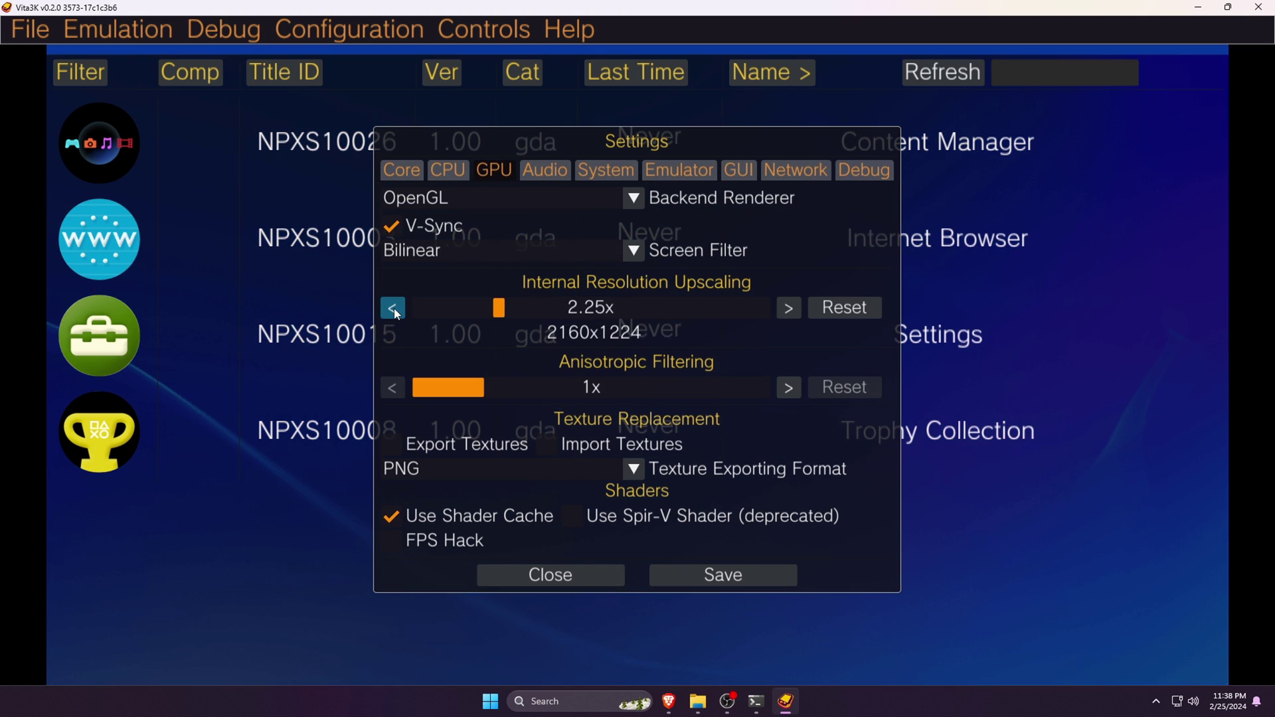
{"action": "left_click", "coordinate": [393, 309]}
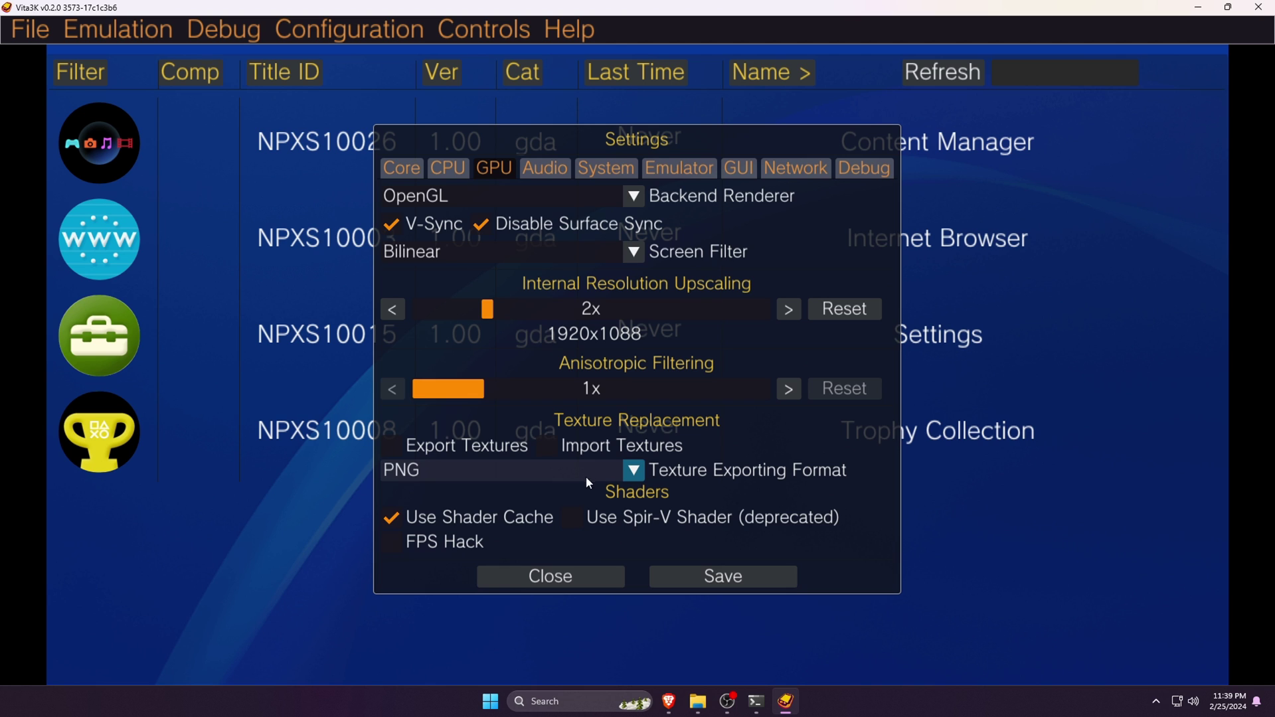
{"action": "left_click", "coordinate": [399, 541]}
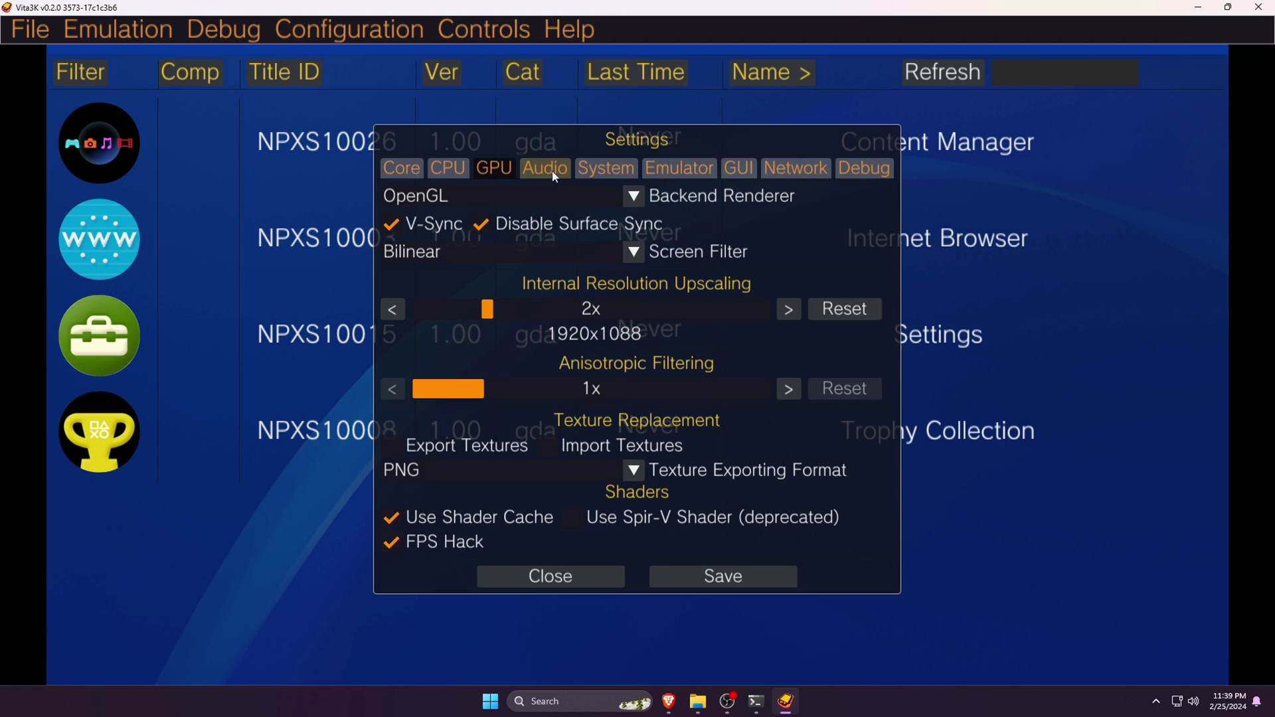
Review the Audio and System settings, then enable the Emulator performance overlay
{"action": "left_click", "coordinate": [550, 170]}
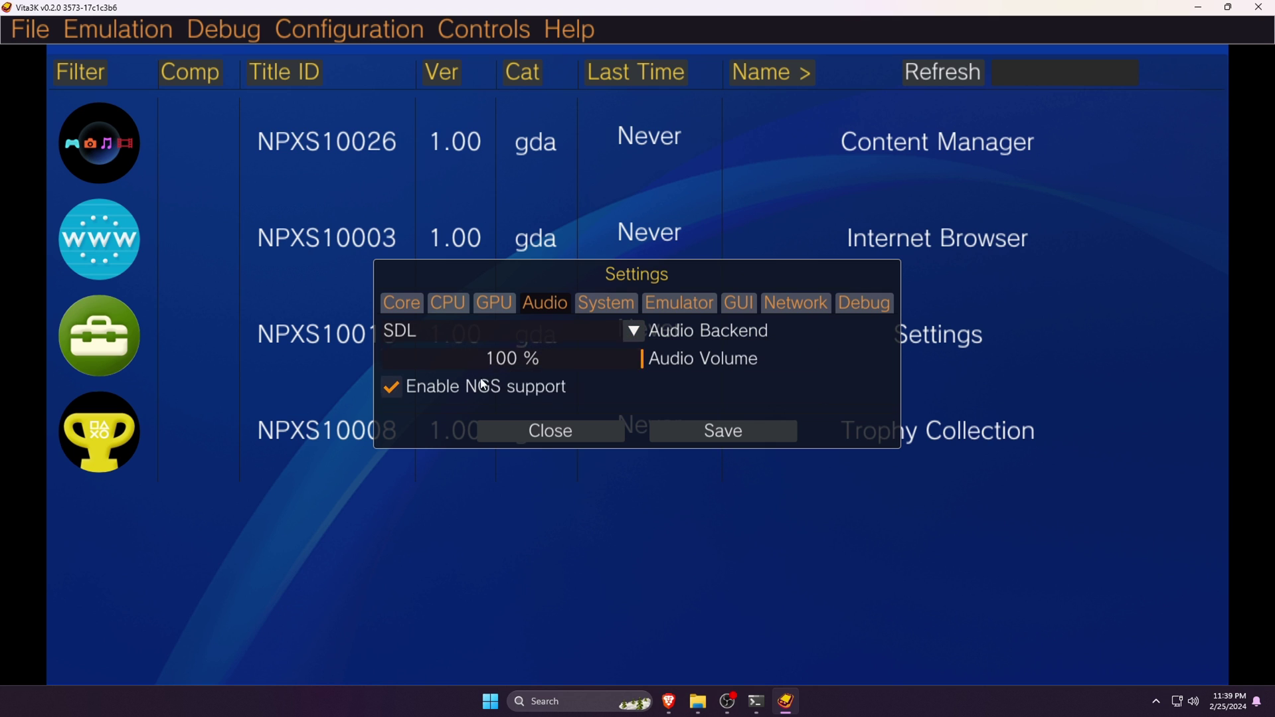
{"action": "left_click", "coordinate": [612, 305]}
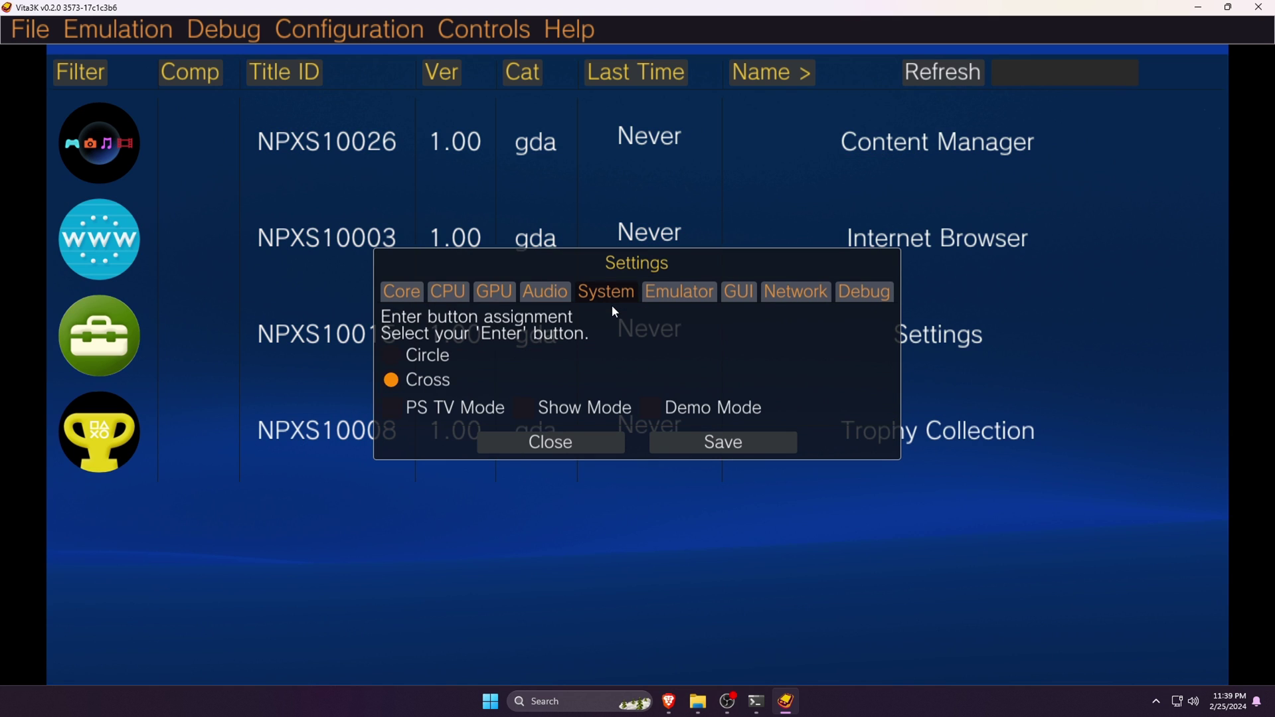
{"action": "left_click", "coordinate": [657, 293]}
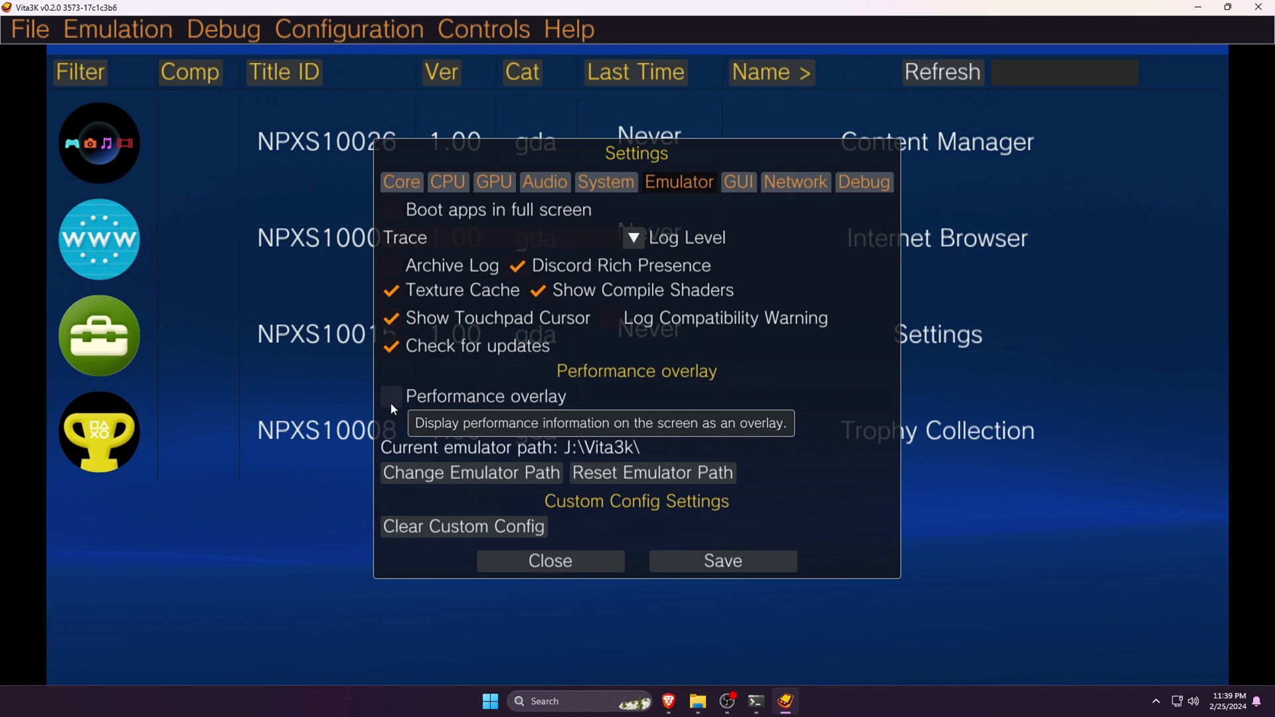
{"action": "left_click", "coordinate": [391, 401]}
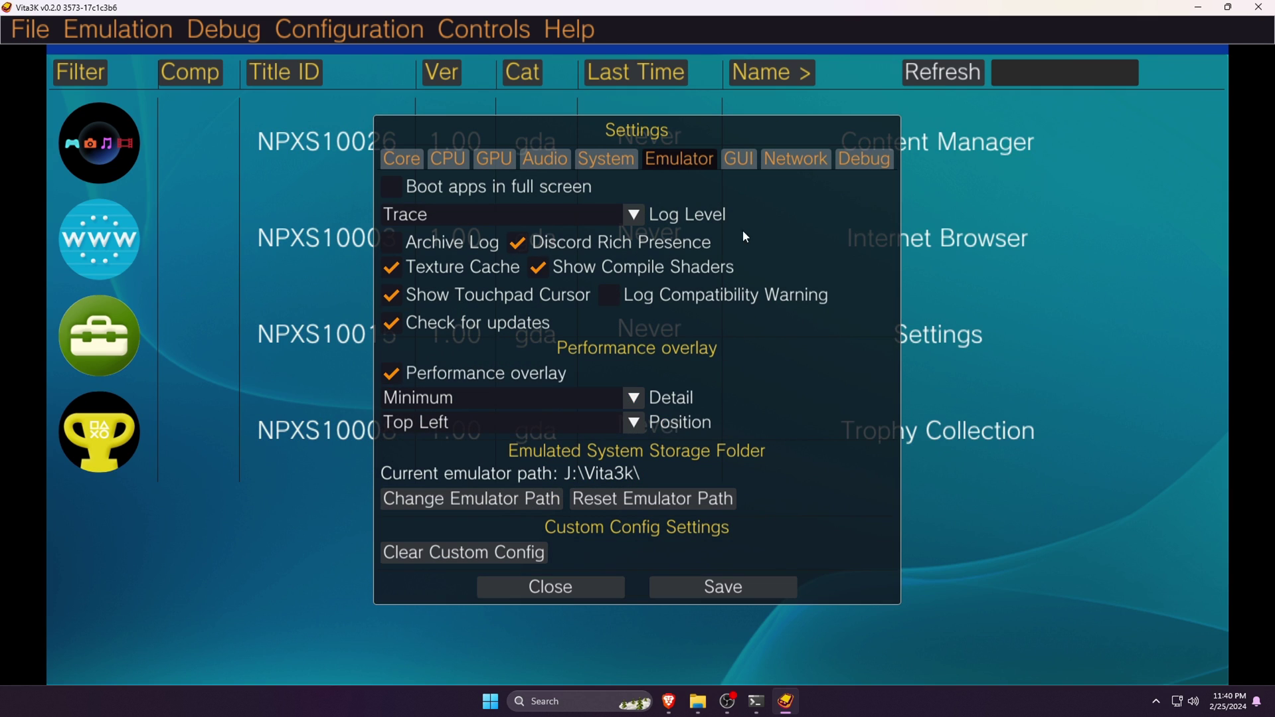
Review the GUI, Network and Debug settings, then save the configuration
{"action": "left_click", "coordinate": [739, 164]}
{"action": "left_click", "coordinate": [791, 154]}
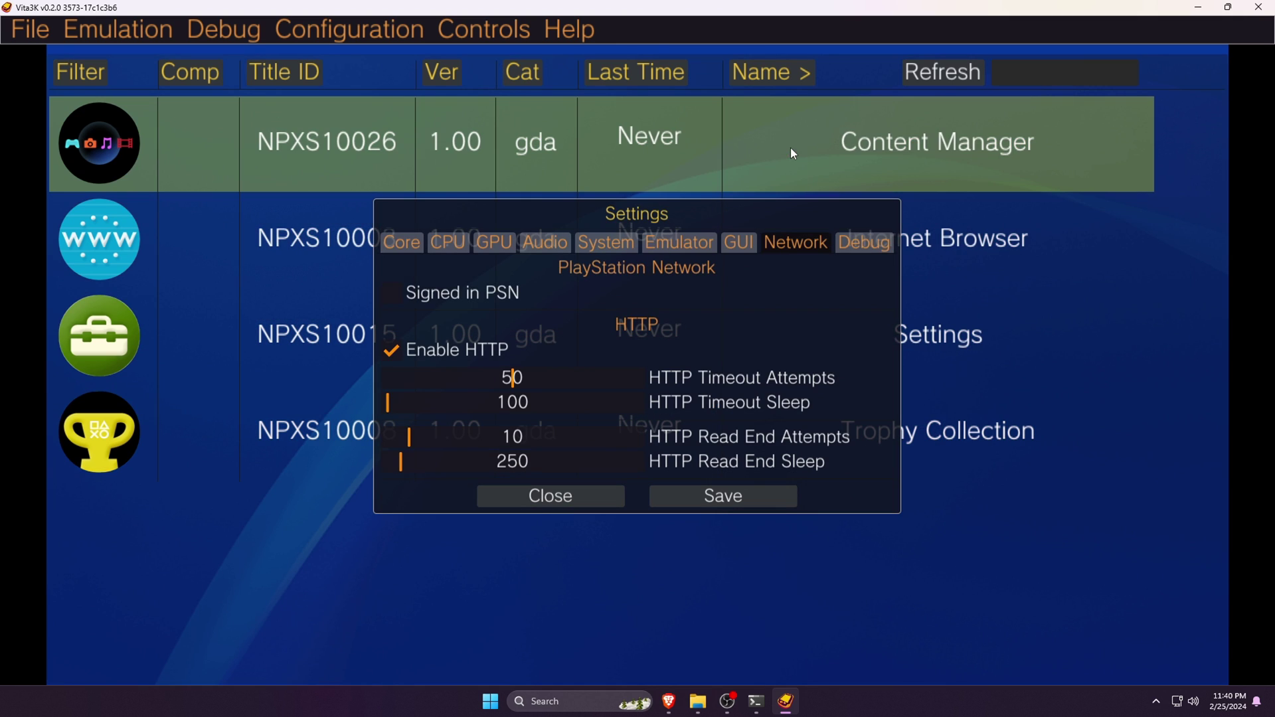
{"action": "left_click", "coordinate": [865, 242]}
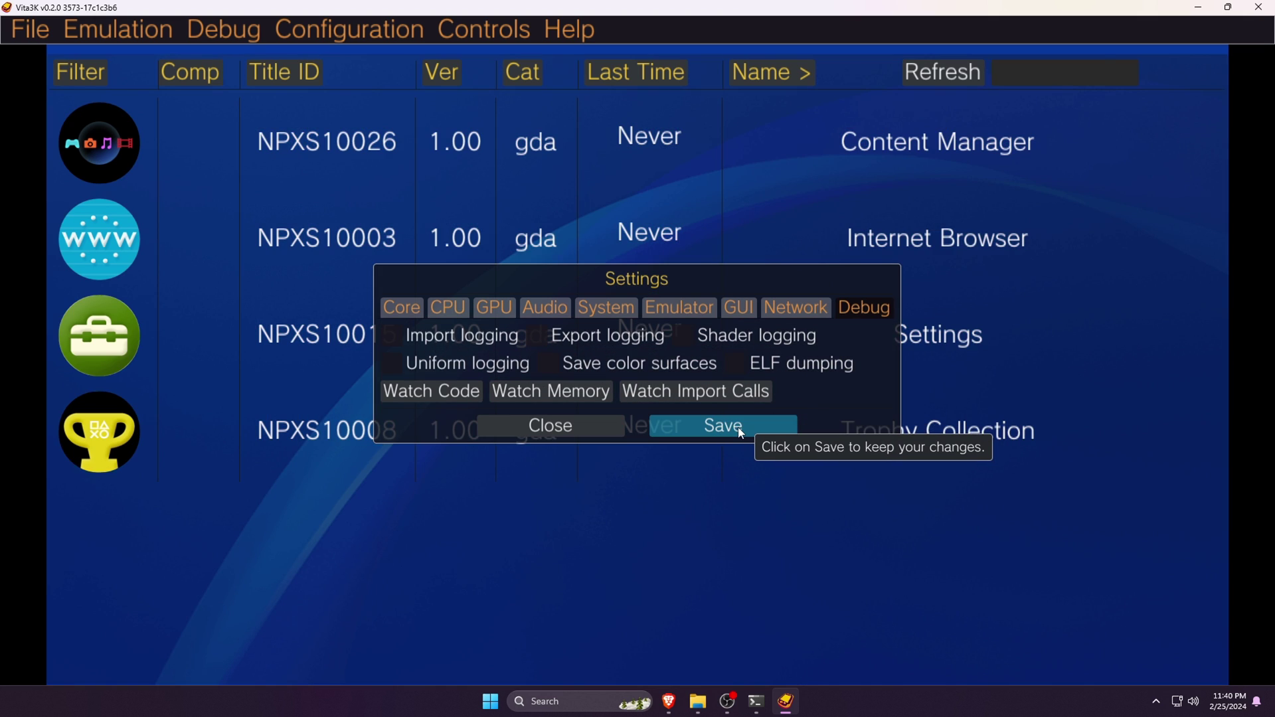
{"action": "left_click", "coordinate": [742, 432]}
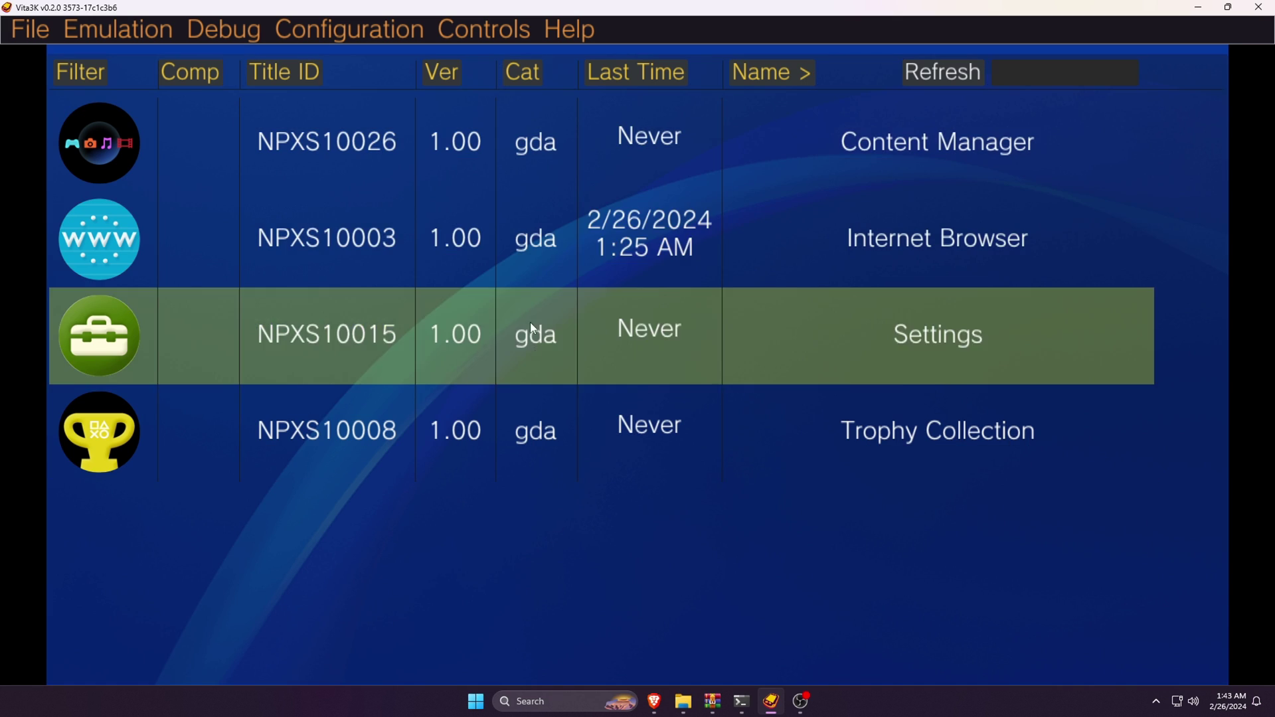
{"action": "left_click", "coordinate": [490, 29]}
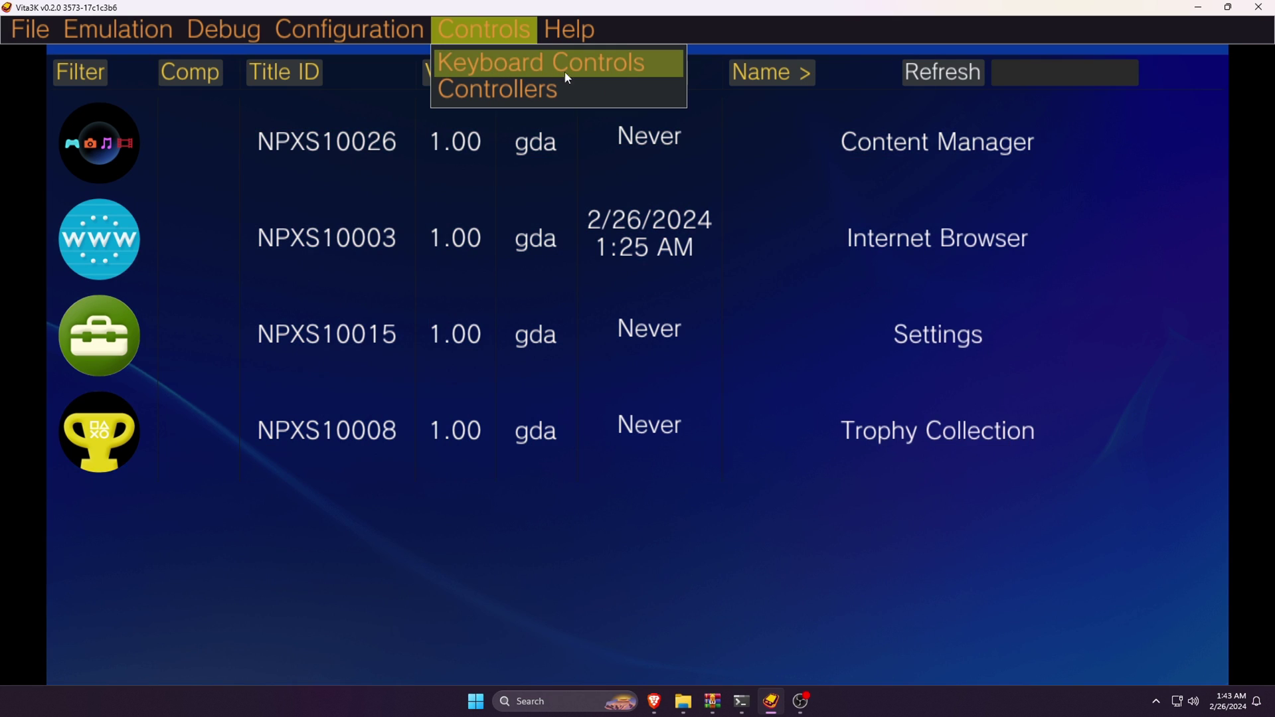
{"action": "left_click", "coordinate": [620, 70]}
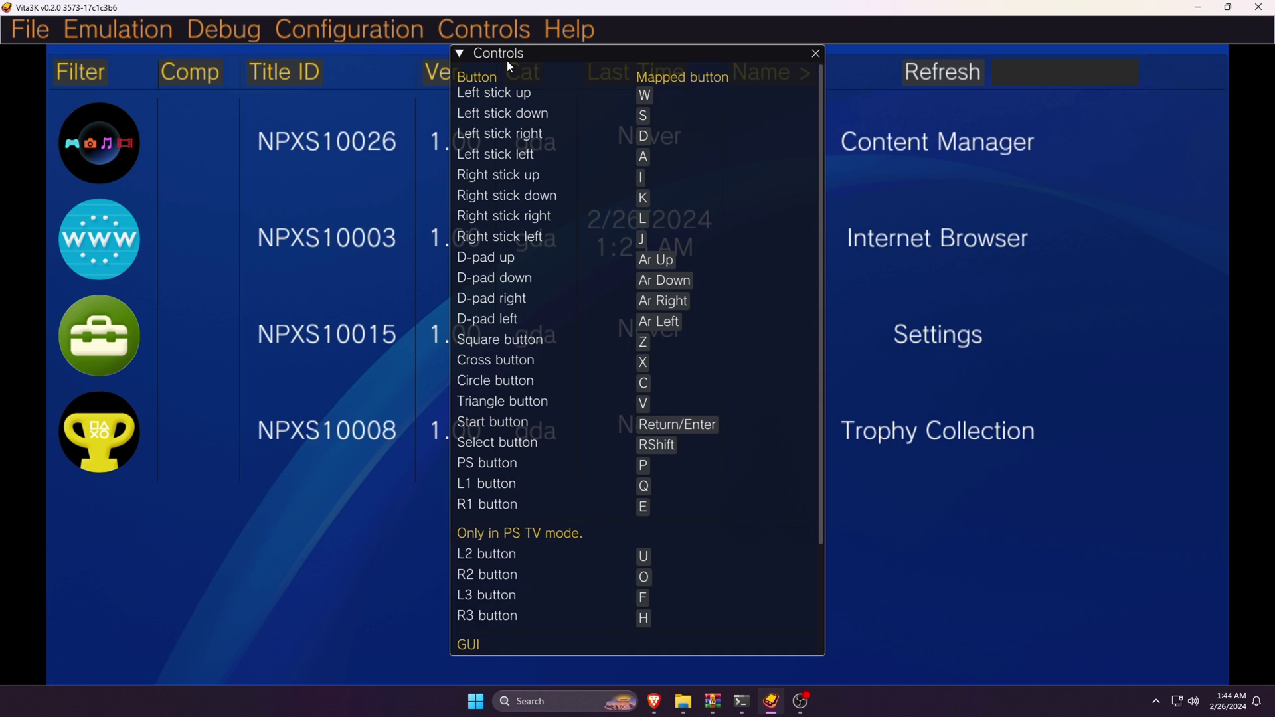
{"action": "scroll", "coordinate": [508, 63], "scroll_direction": "down", "scroll_amount": 3}
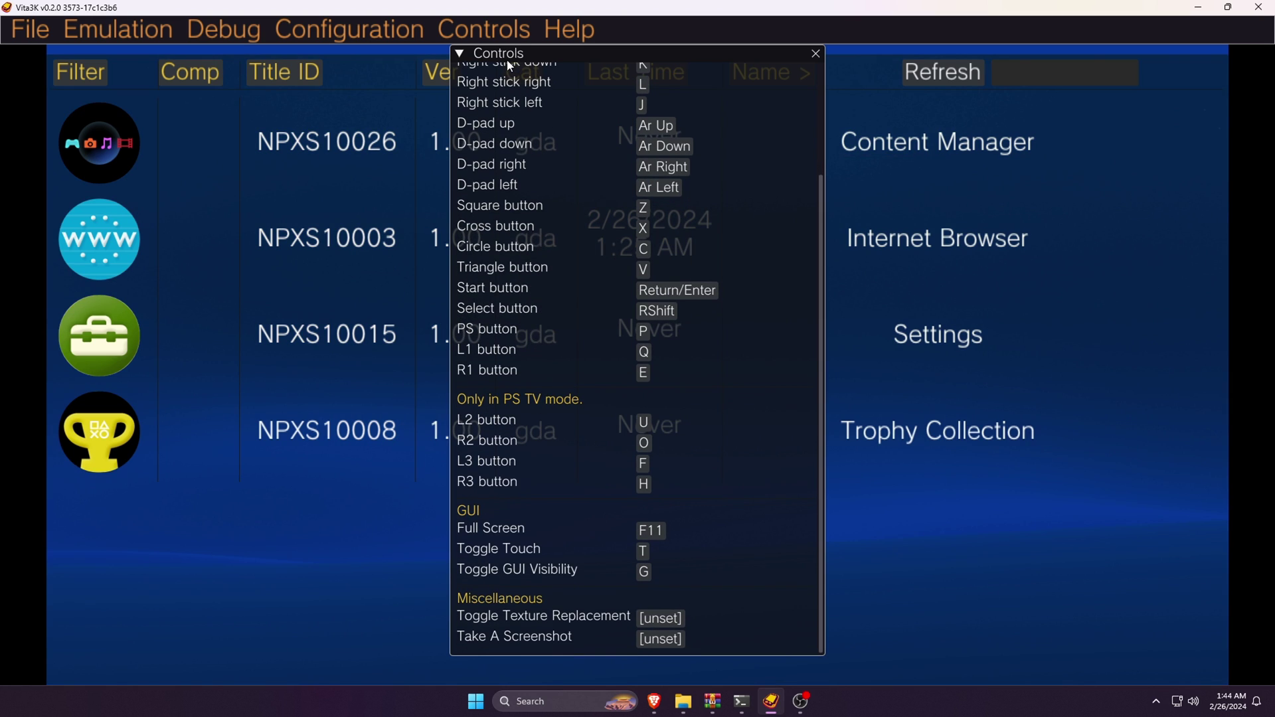
{"action": "scroll", "coordinate": [508, 61], "scroll_direction": "up", "scroll_amount": 3}
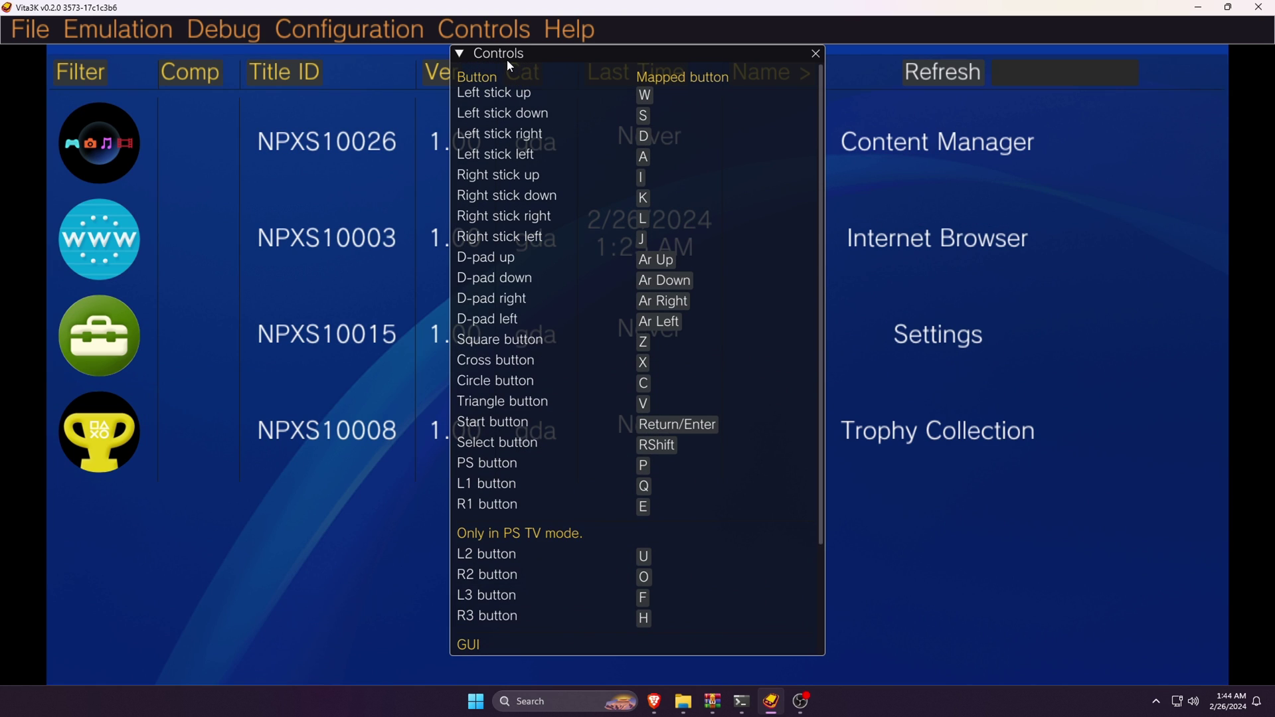
{"action": "left_click", "coordinate": [504, 28]}
{"action": "left_click", "coordinate": [511, 89]}
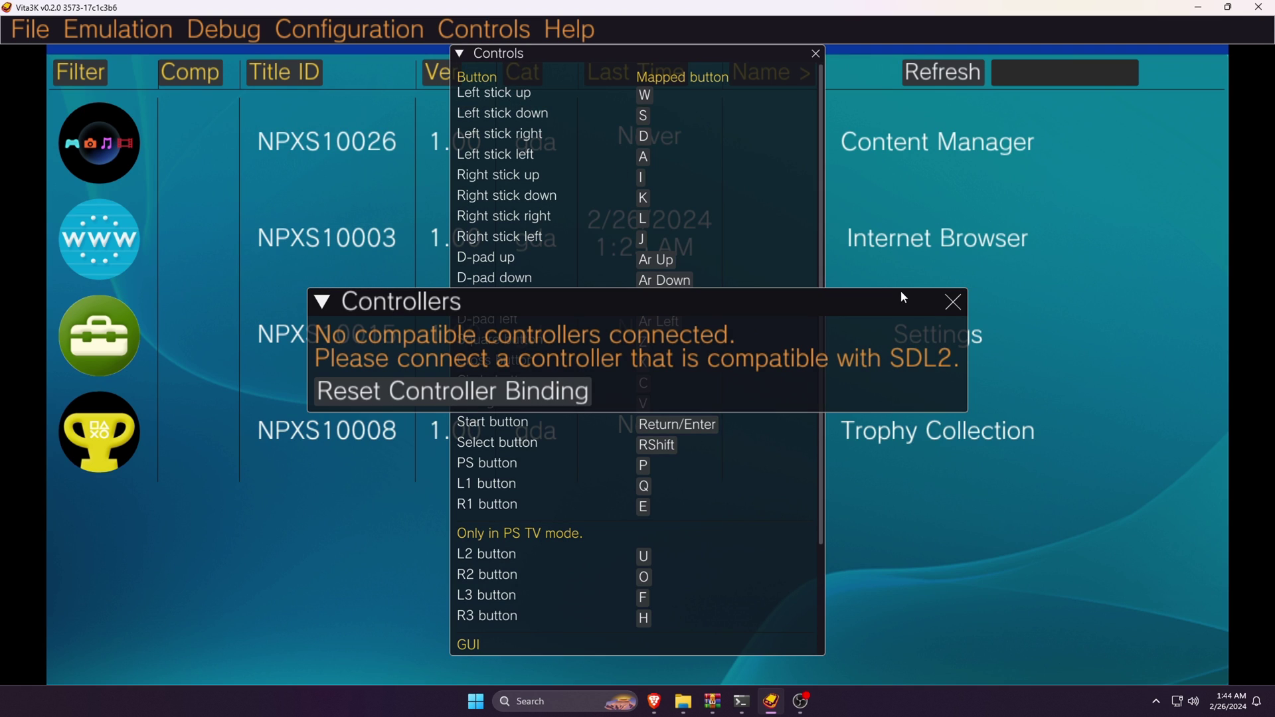
{"action": "left_click", "coordinate": [953, 302]}
{"action": "left_click", "coordinate": [816, 54]}
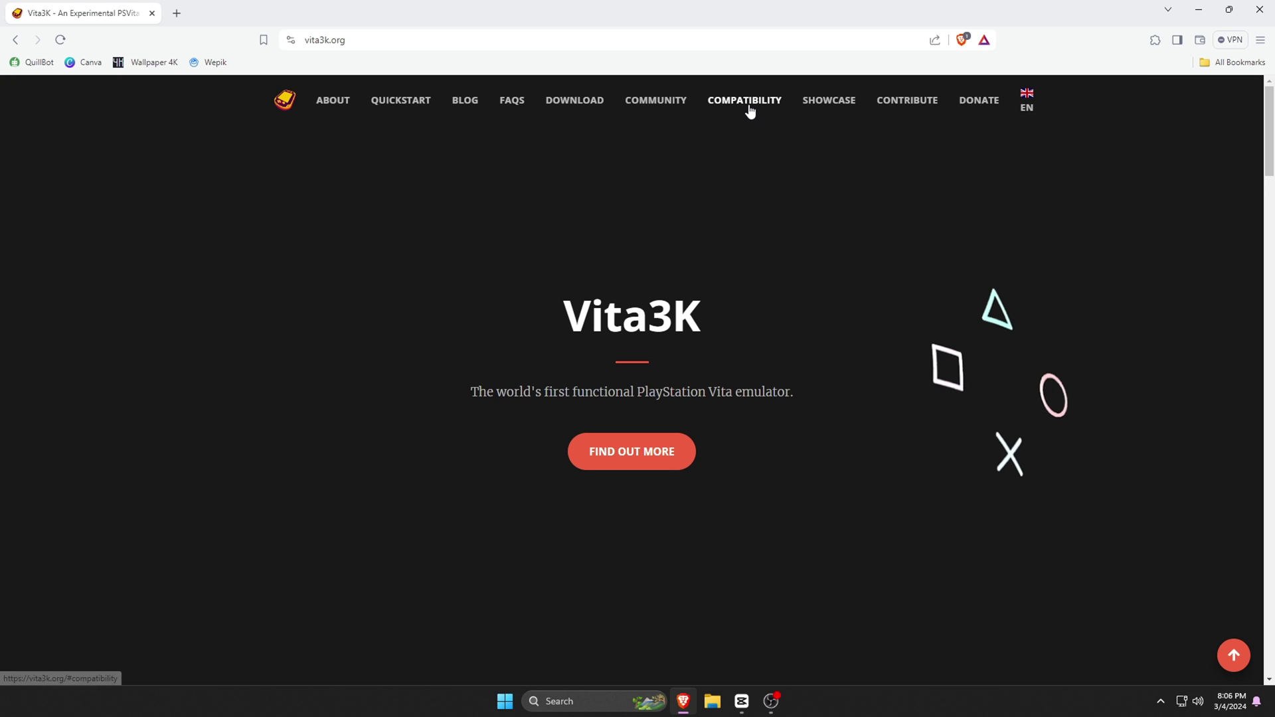
Filter vita3k.org's compatibility list to Playable games and scroll down to Dragon Ball Z
{"action": "left_click", "coordinate": [750, 111]}
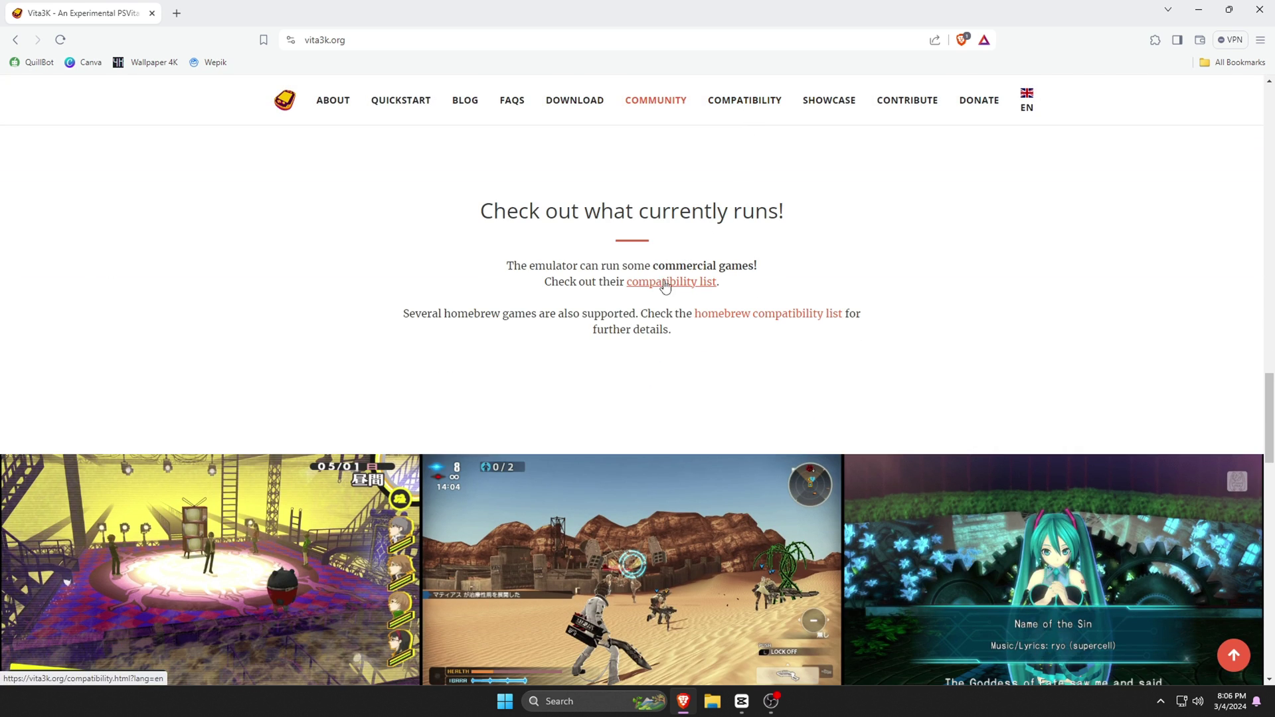
{"action": "left_click", "coordinate": [668, 285]}
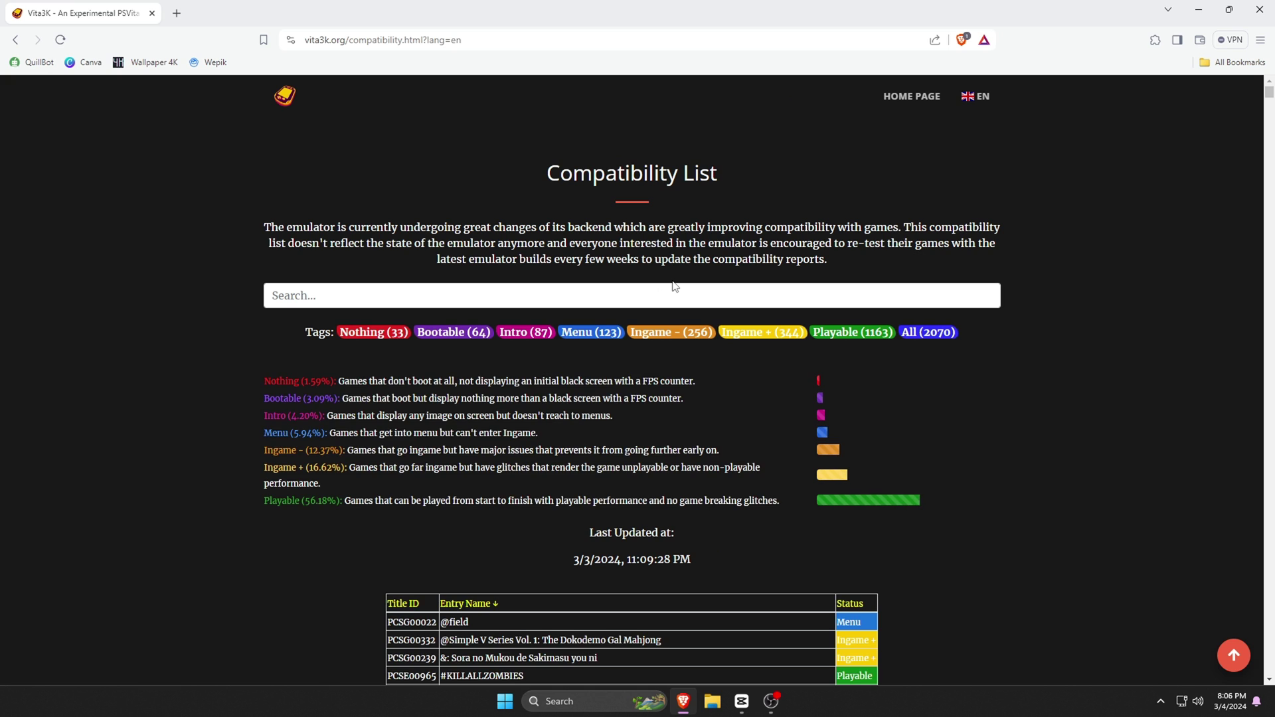
{"action": "left_click", "coordinate": [842, 338]}
{"action": "scroll", "coordinate": [842, 340], "scroll_direction": "down", "scroll_amount": 6}
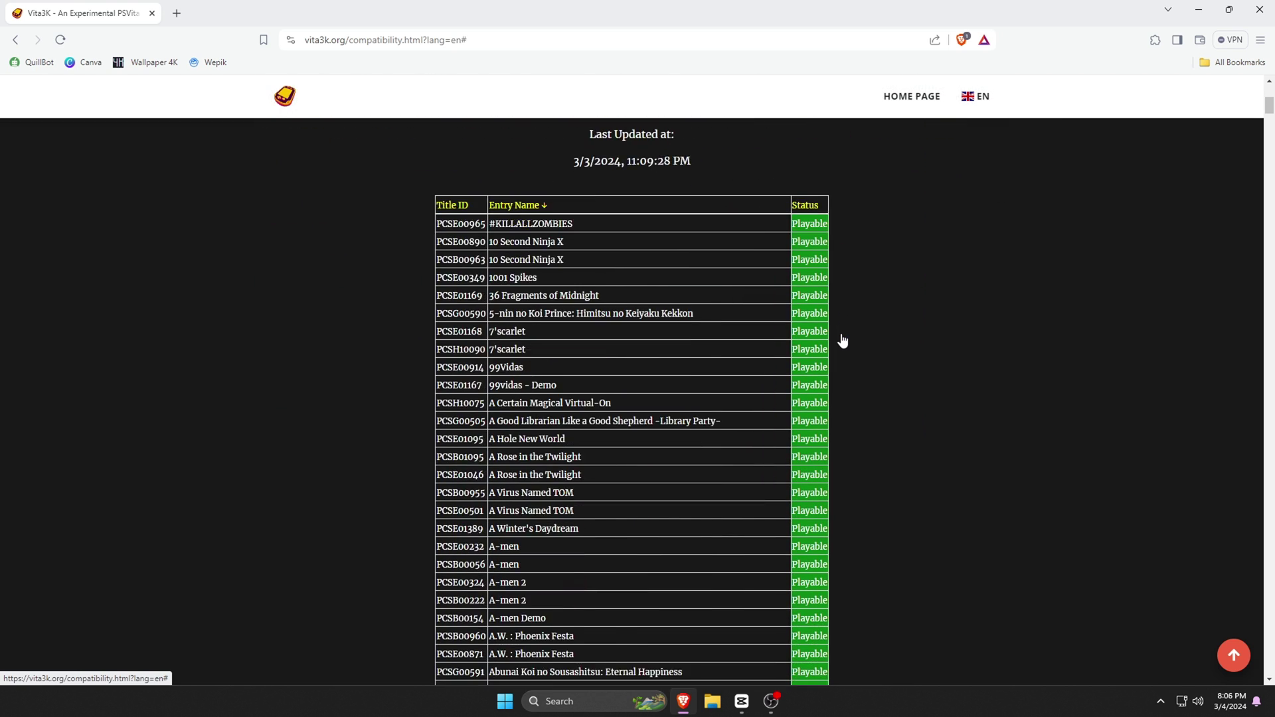
{"action": "scroll", "coordinate": [843, 340], "scroll_direction": "down", "scroll_amount": 10}
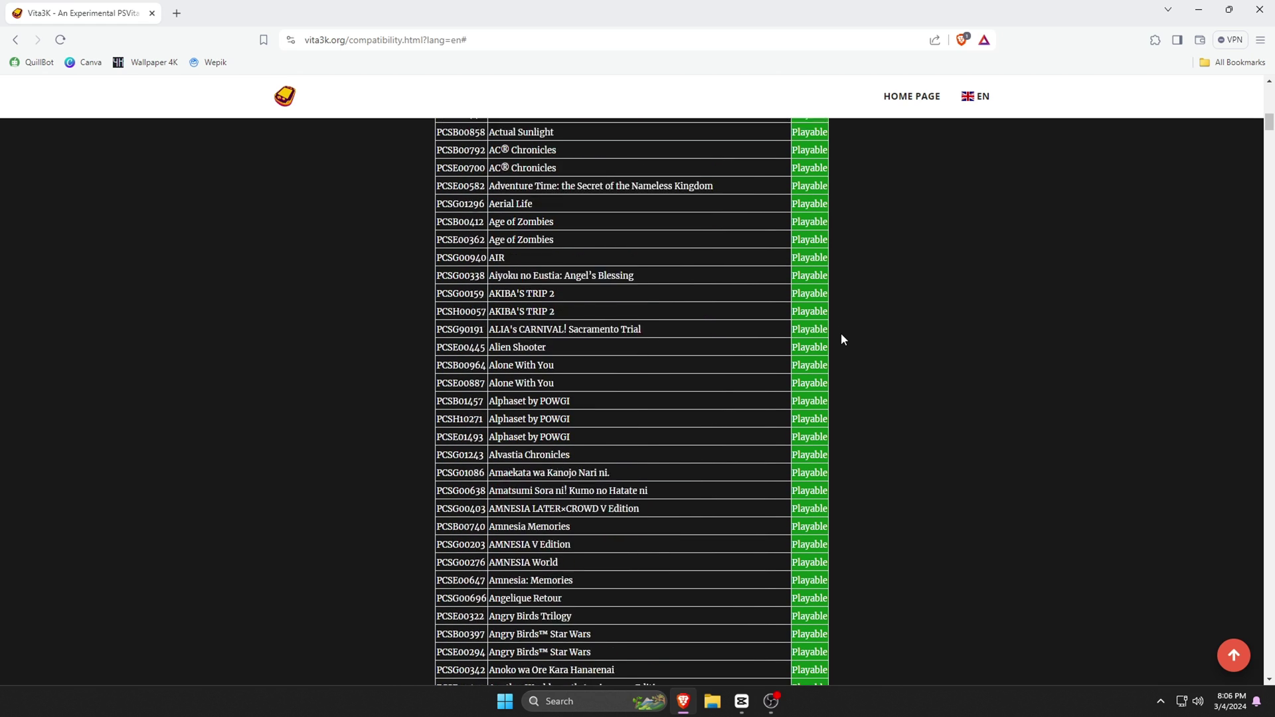
{"action": "scroll", "coordinate": [841, 333], "scroll_direction": "down", "scroll_amount": 20}
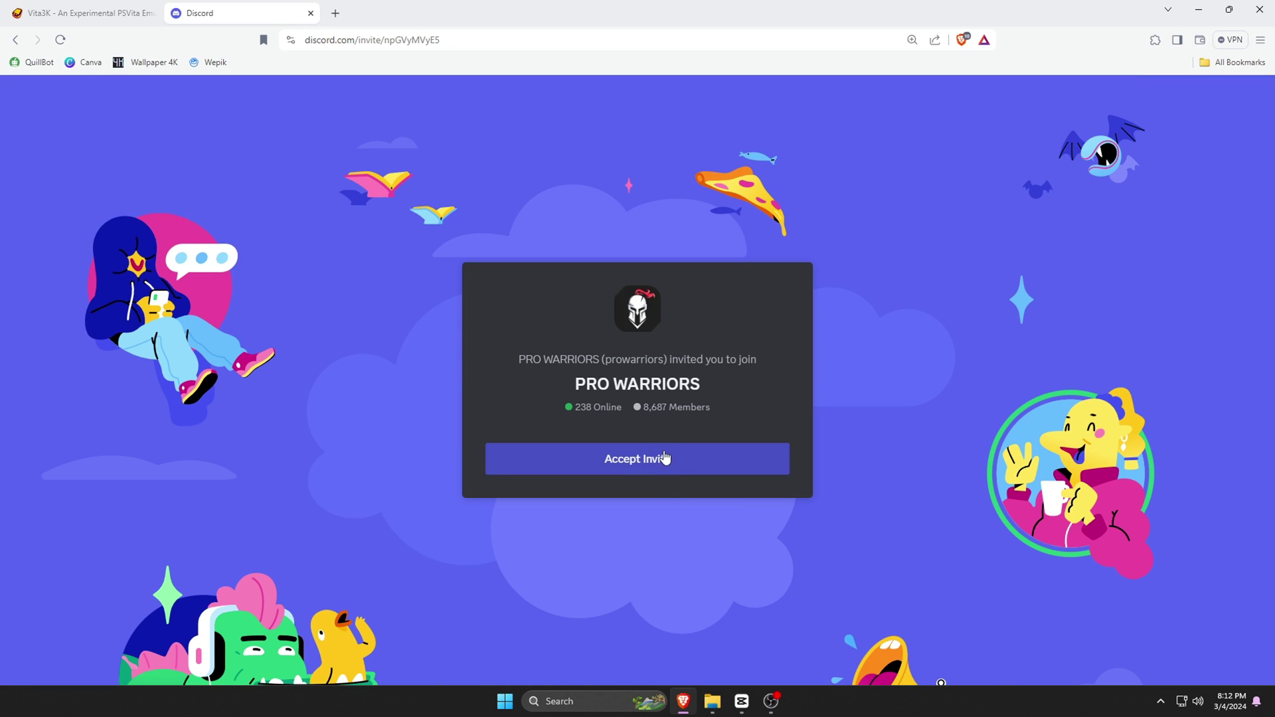
Accept the Discord invite to join the PRO WARRIORS server
{"action": "left_click", "coordinate": [659, 462]}
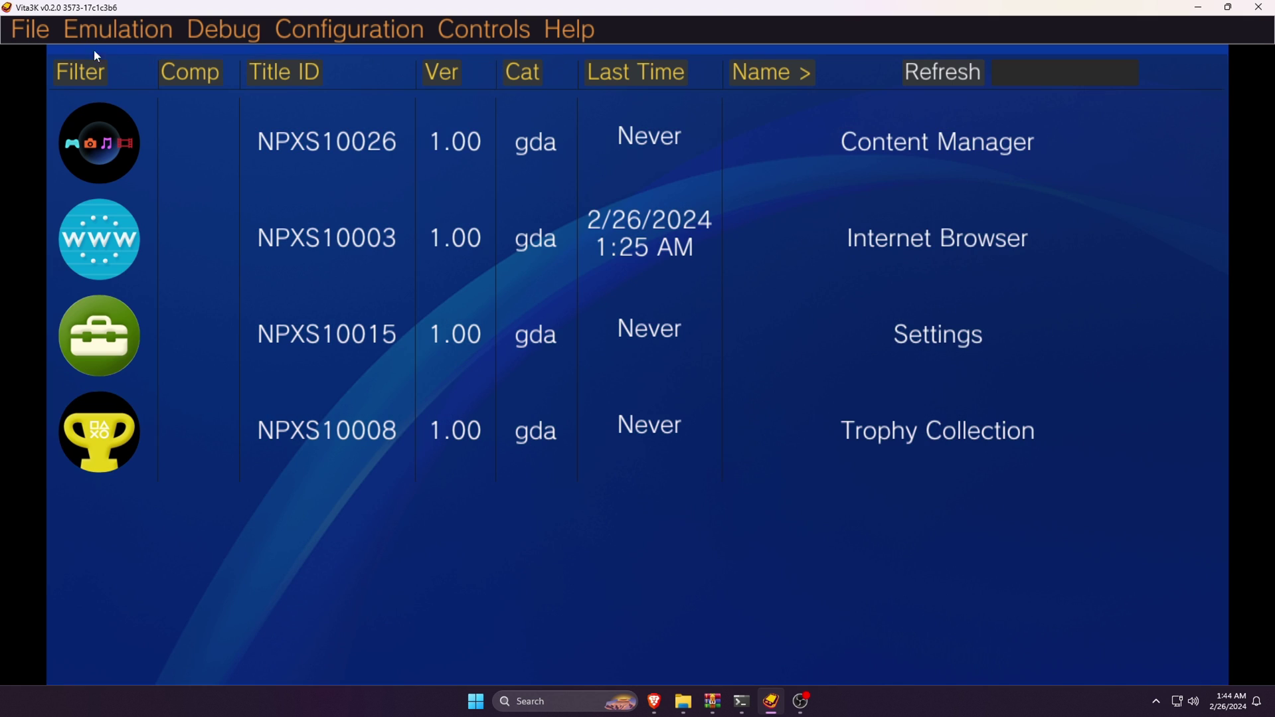
Install Metal Slug 3 (PCSE00665) from the Metal_Slug[1].zip archive into the game list
{"action": "left_click", "coordinate": [17, 36]}
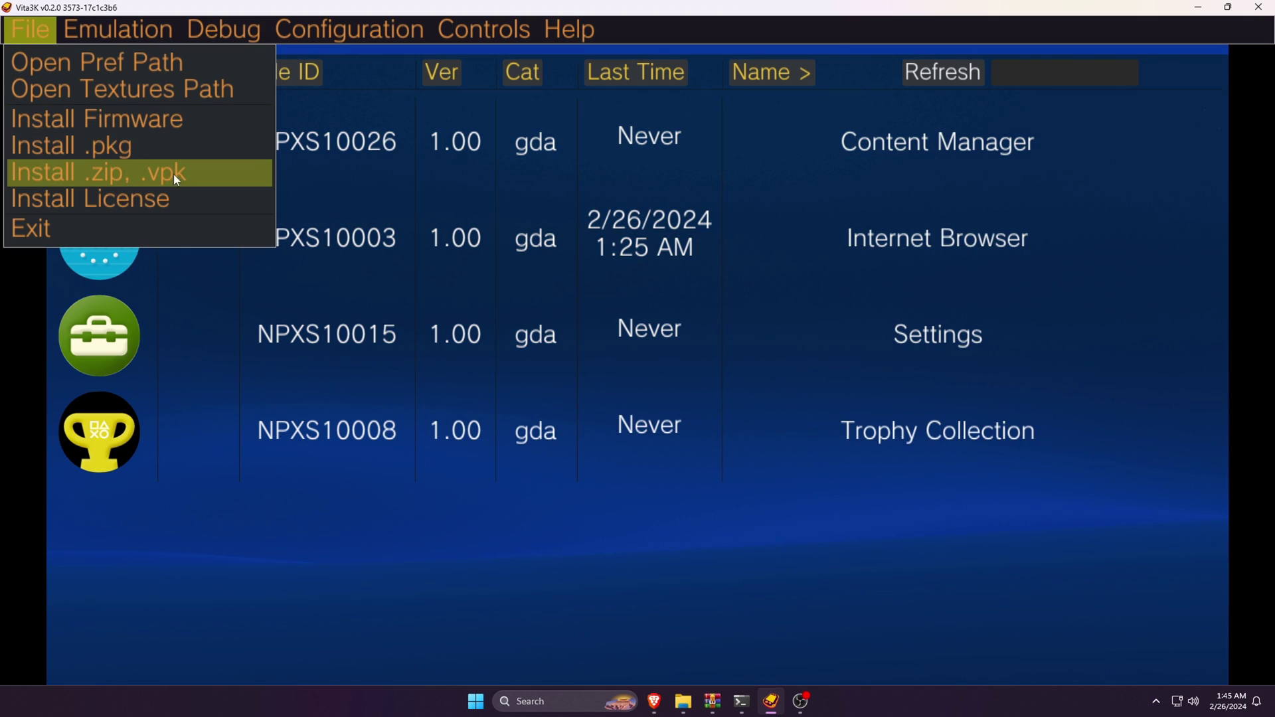
{"action": "left_click", "coordinate": [177, 174]}
{"action": "left_click", "coordinate": [659, 275]}
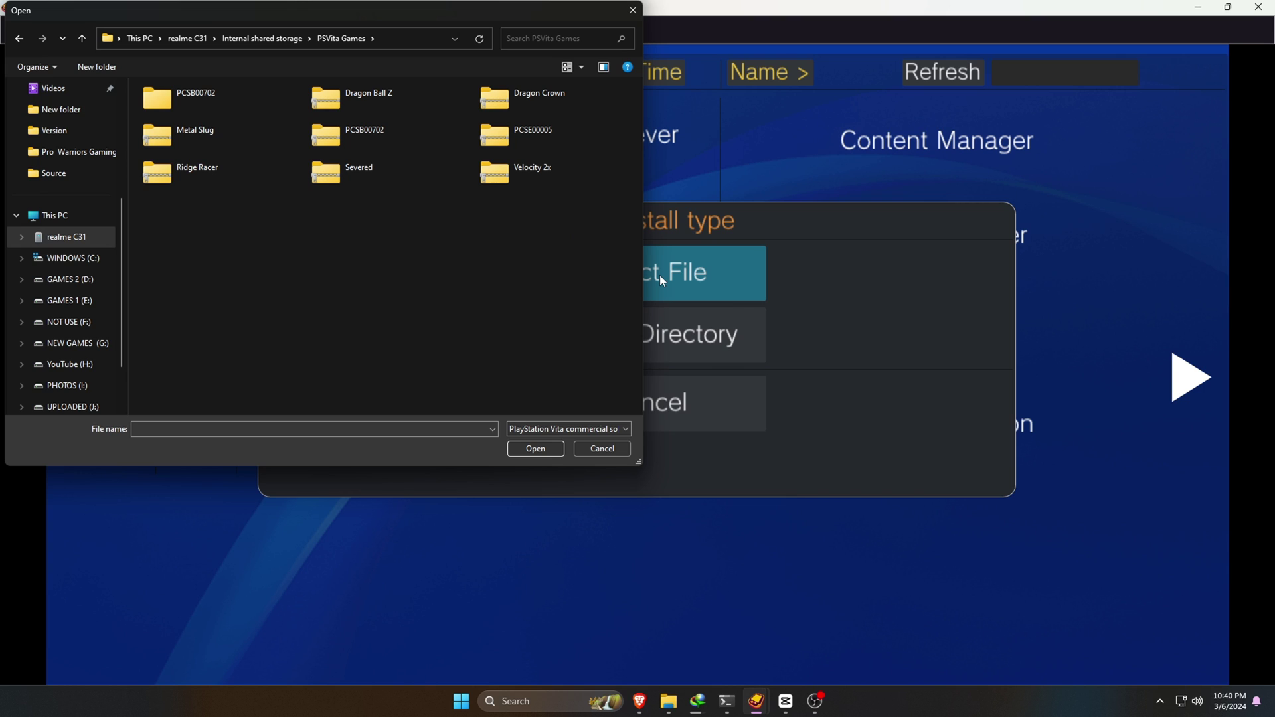
{"action": "left_click", "coordinate": [219, 137]}
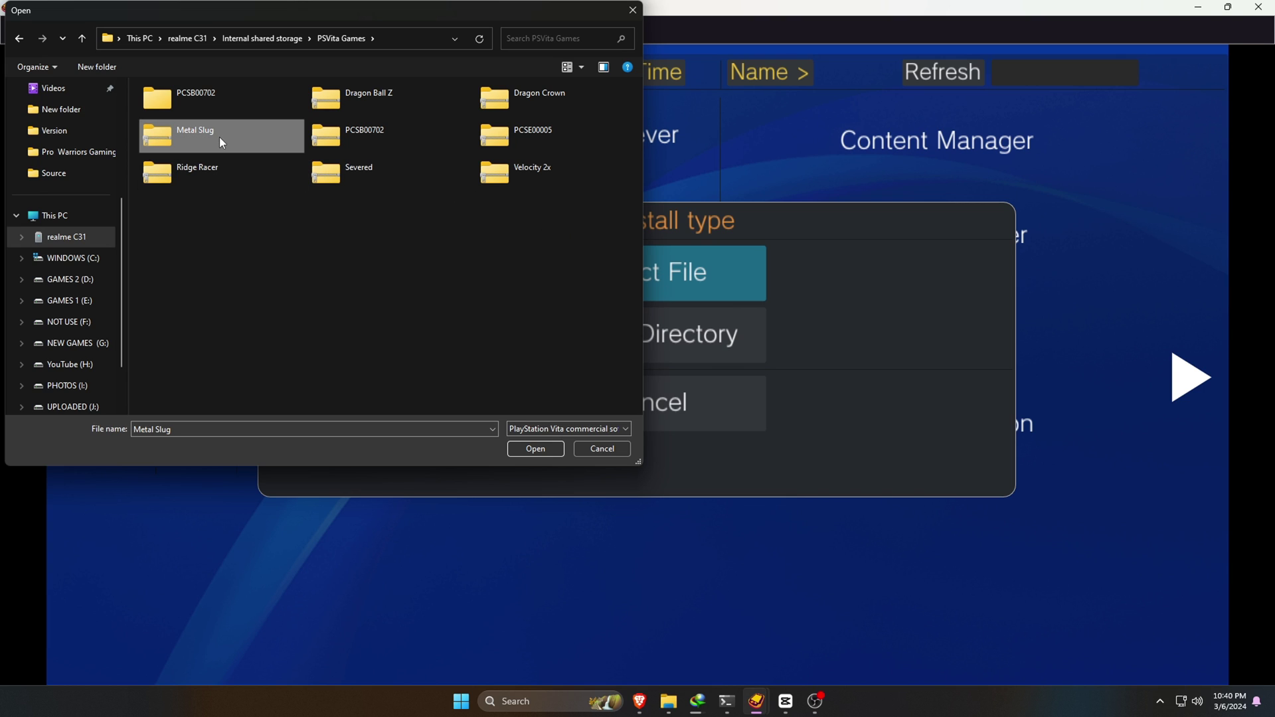
{"action": "left_click", "coordinate": [531, 449]}
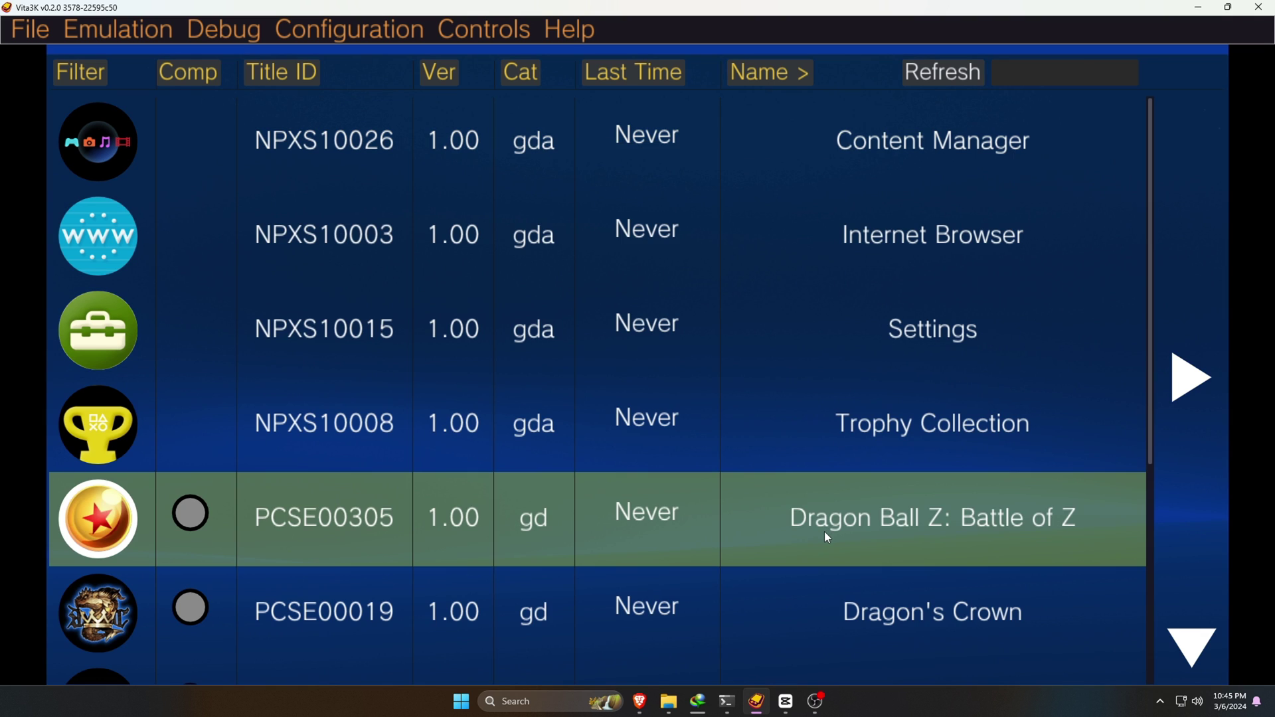
{"action": "scroll", "coordinate": [824, 531], "scroll_direction": "down", "scroll_amount": 5}
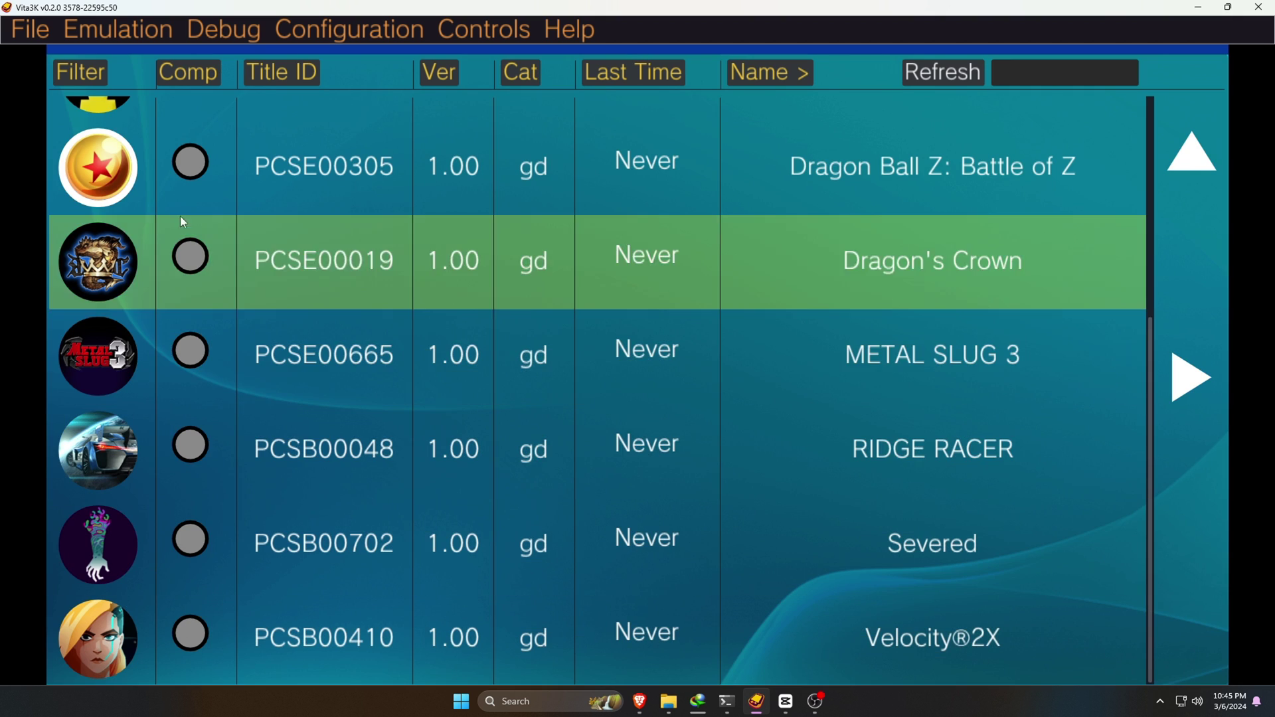
Start Dragon Ball Z: Battle of Z from its live area
{"action": "left_click", "coordinate": [182, 211]}
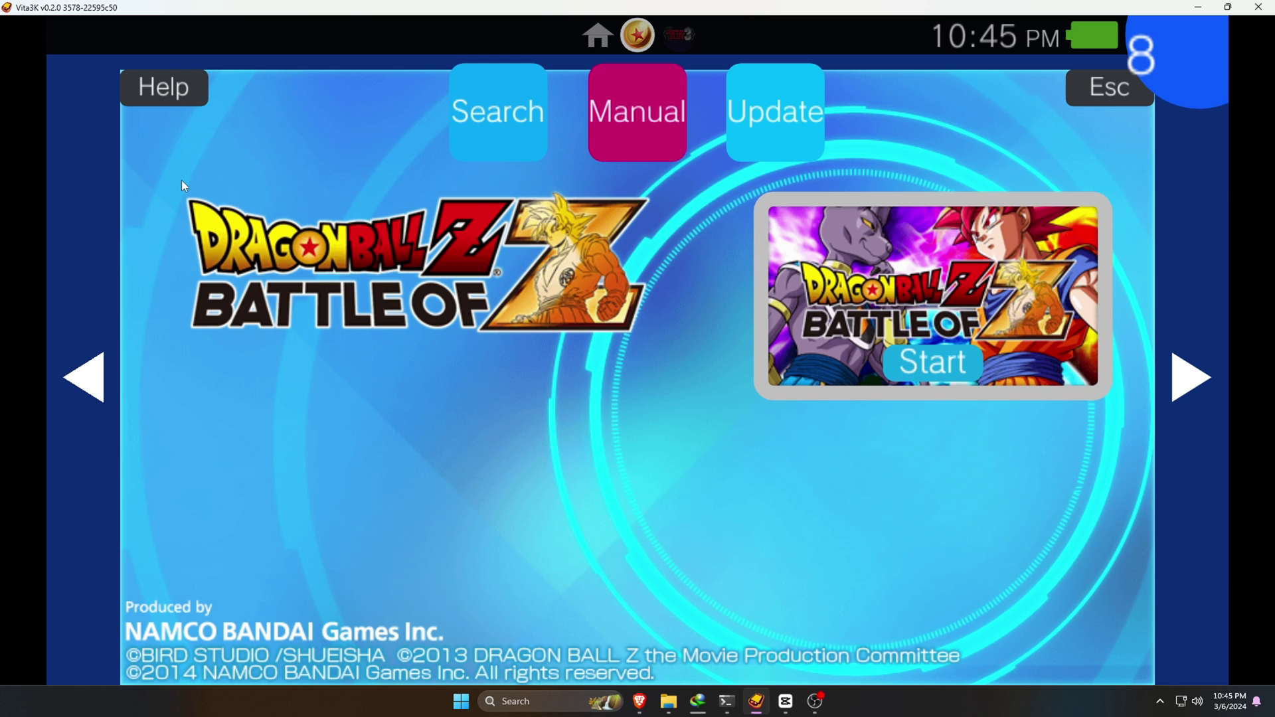
{"action": "left_click", "coordinate": [942, 372]}
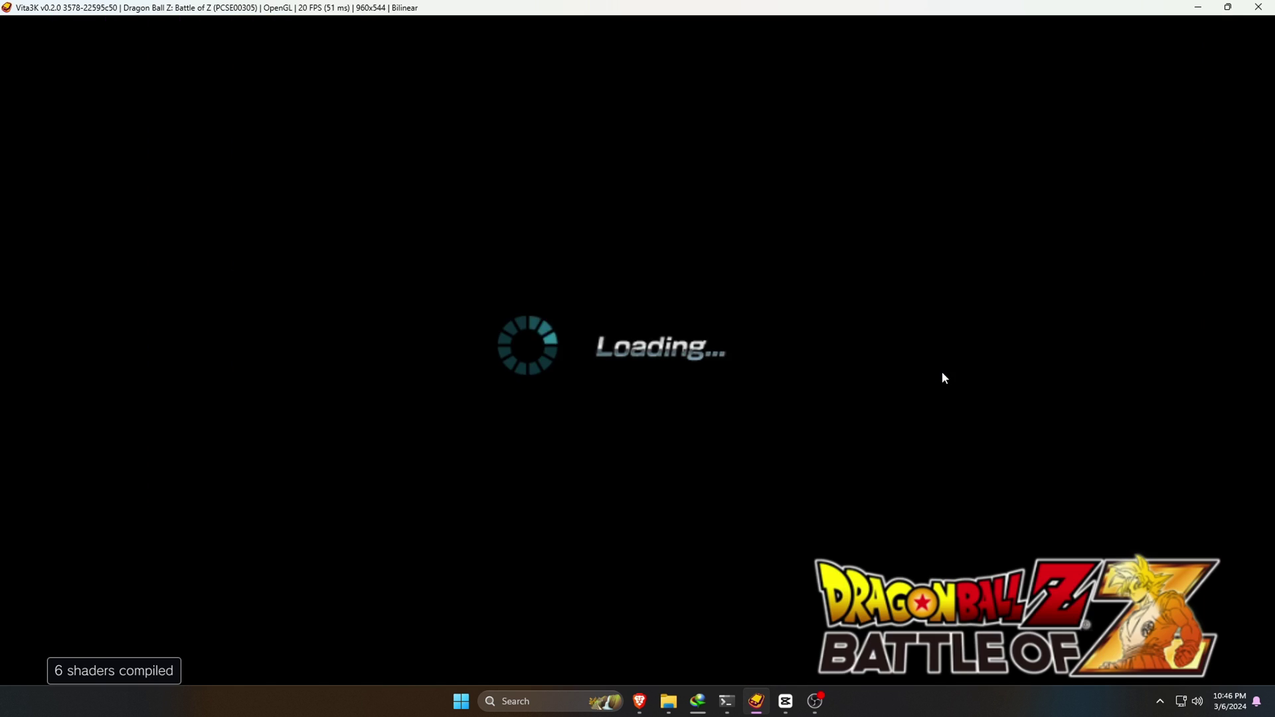